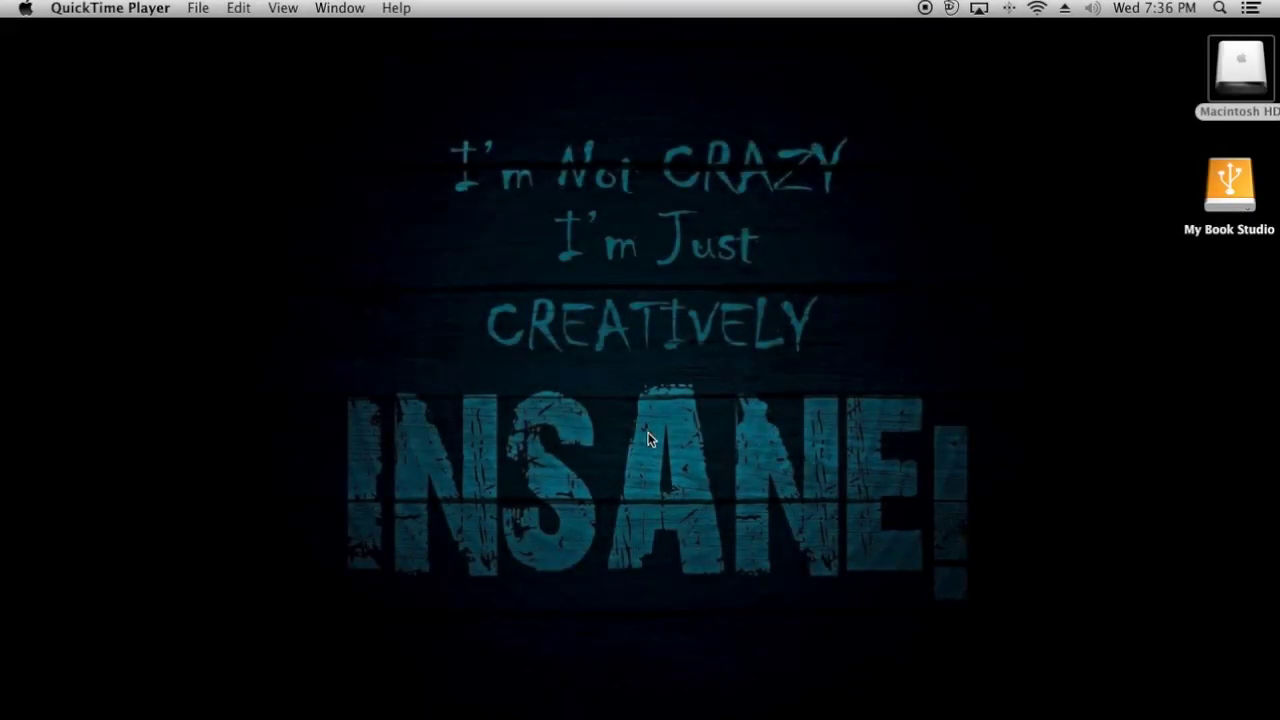
Launch XBMC and open Ghost Whisperer in TV Shows to hear its theme.
mouse_move(540, 700)
click(797, 655)
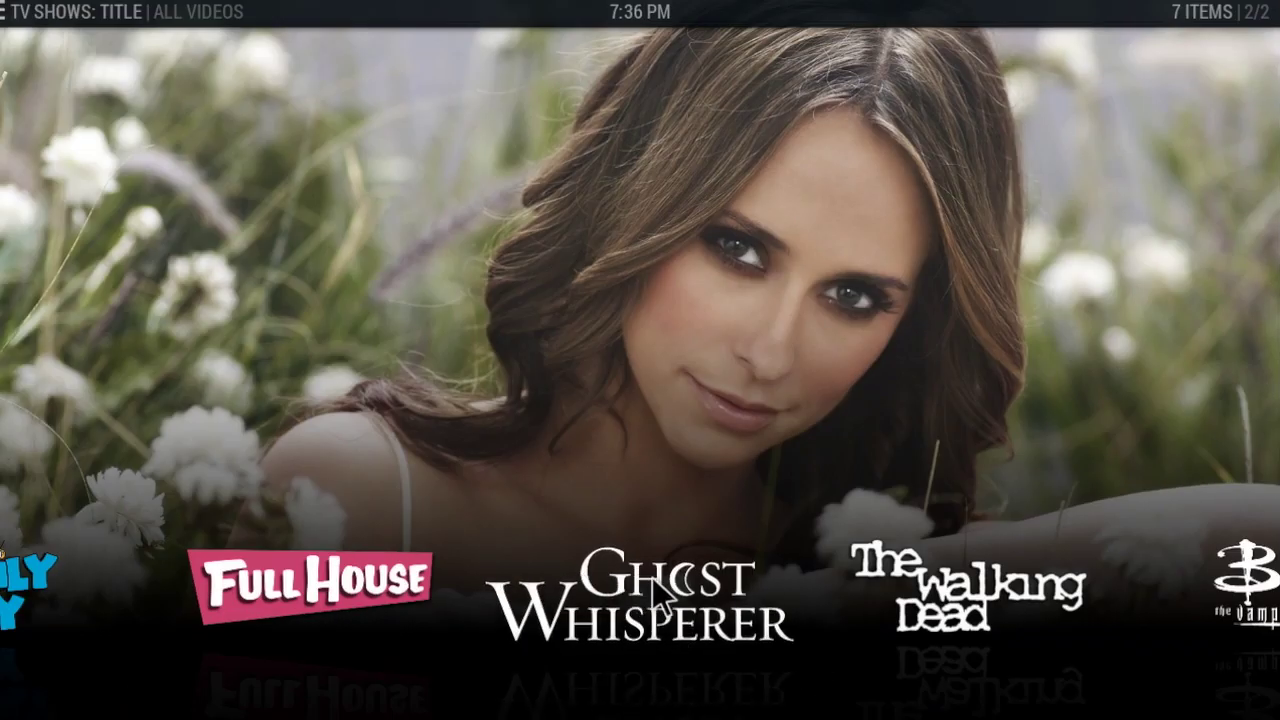
click(643, 577)
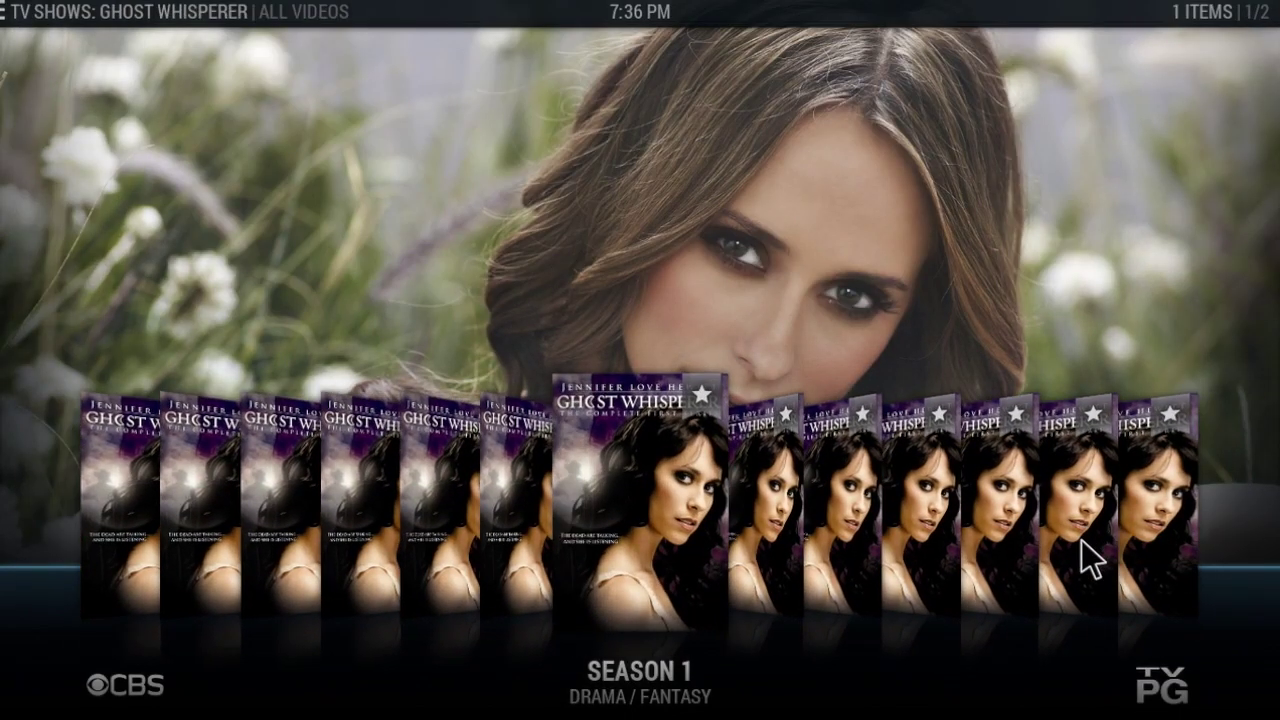
key(BackSpace)
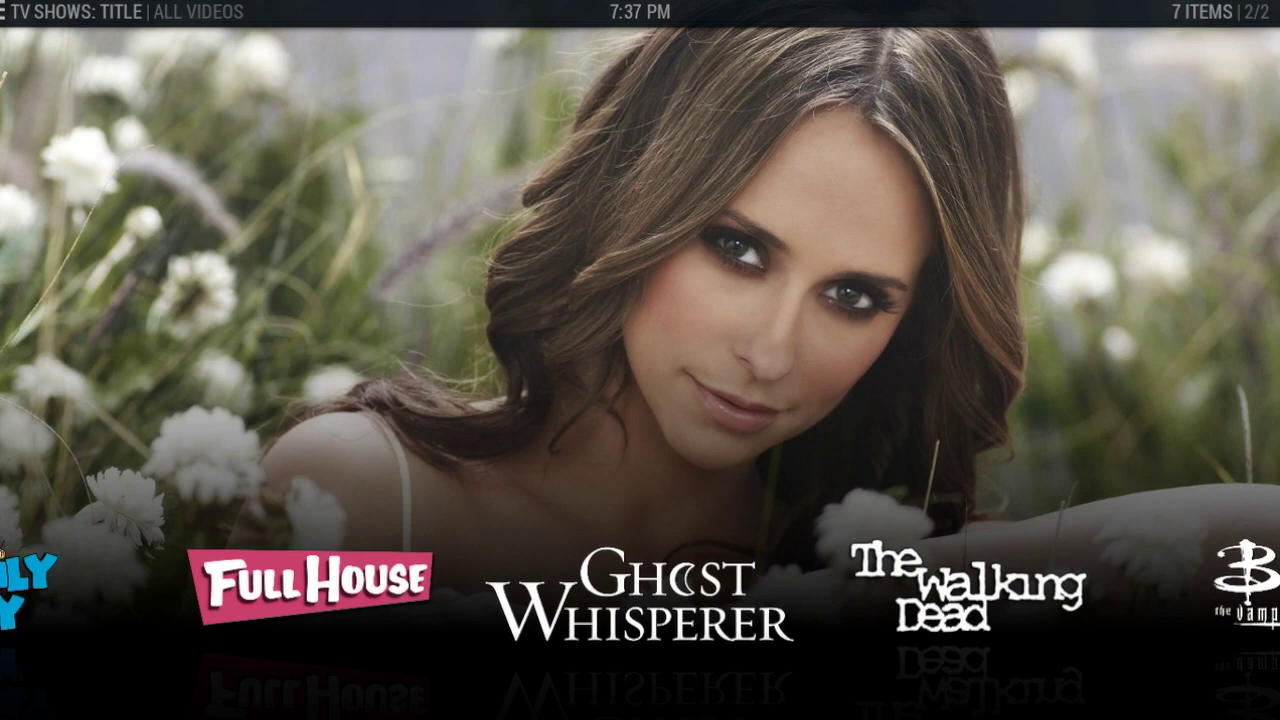
Preview Full House's theme, revisit Ghost Whisperer, then return home to the Apps section.
key(Left)
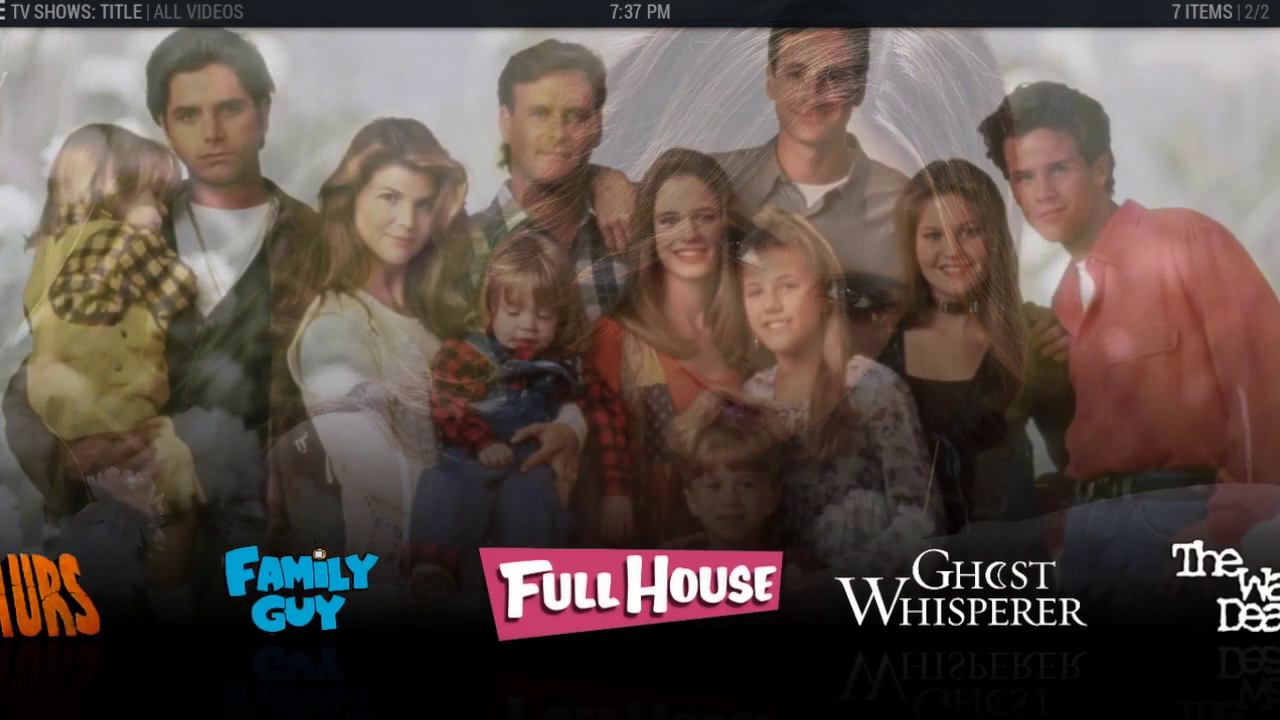
key(Return)
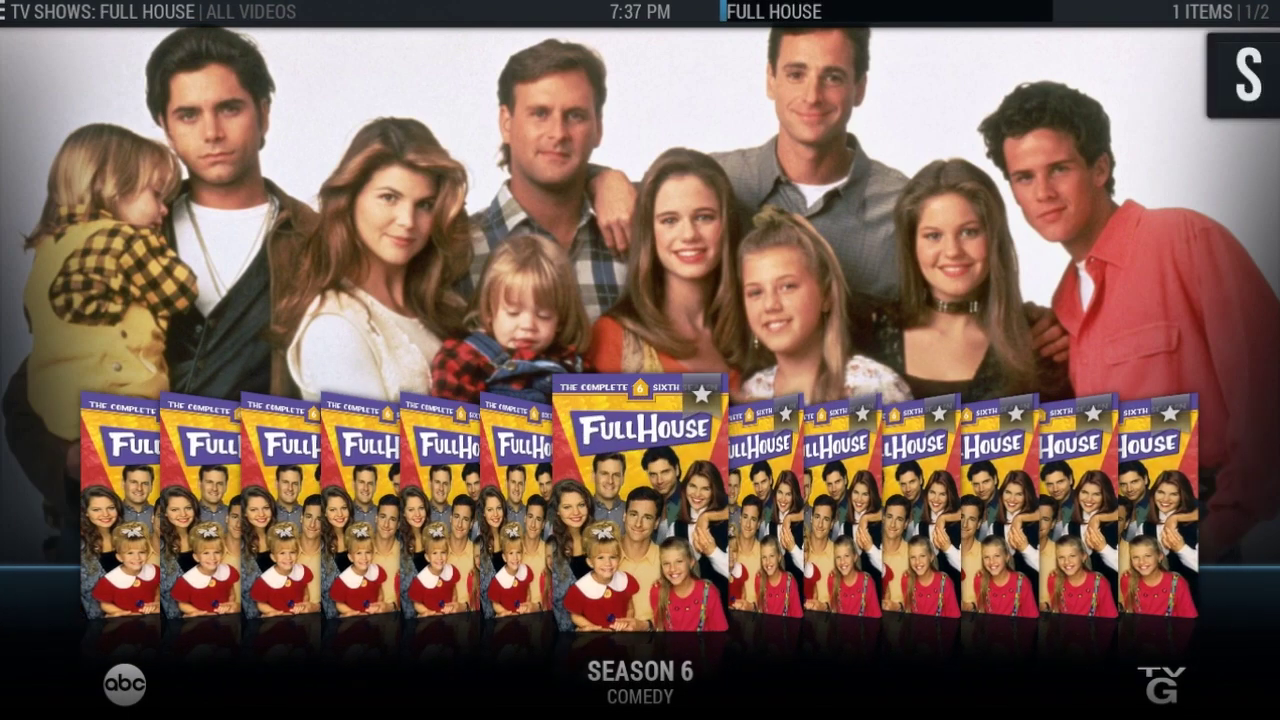
key(BackSpace)
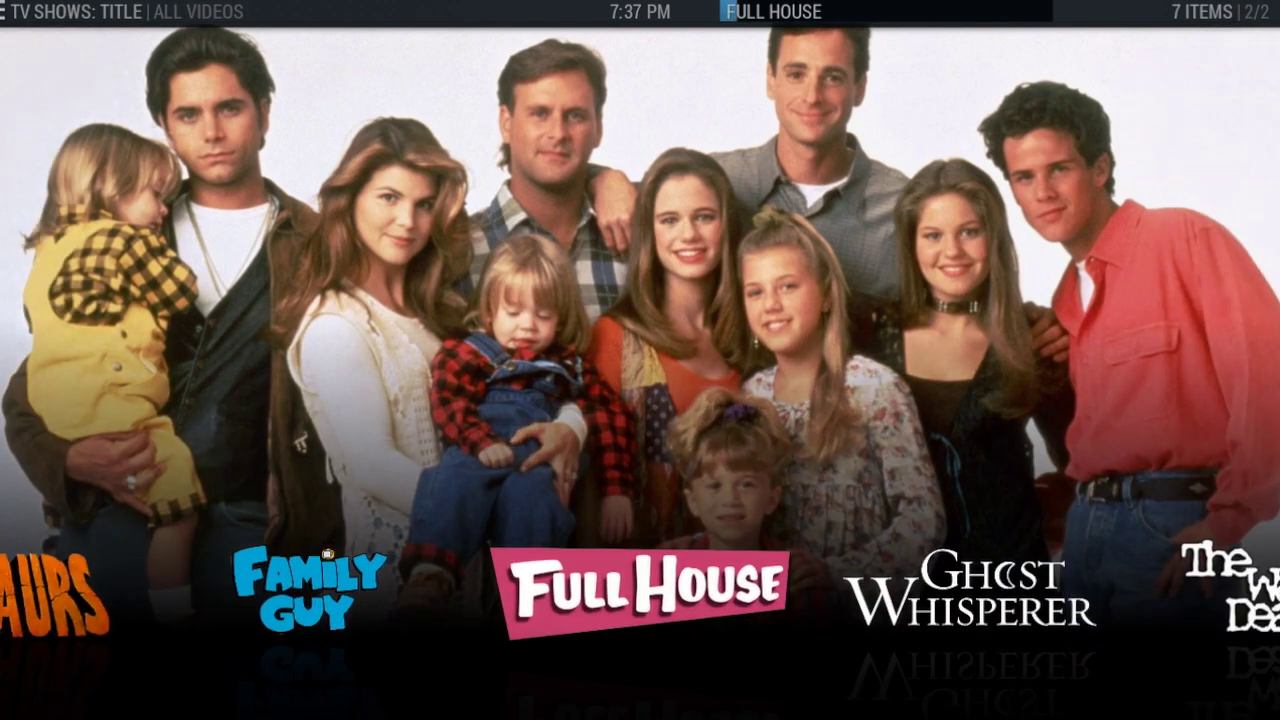
key(Right)
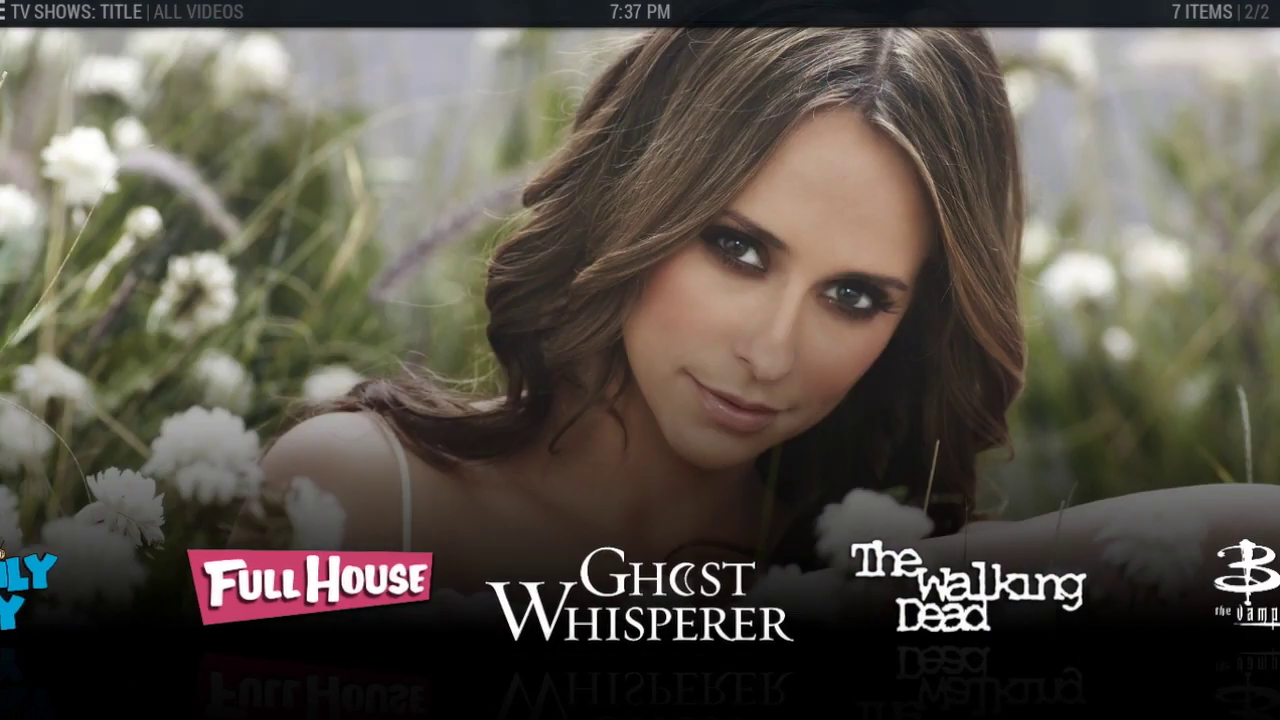
key(Return)
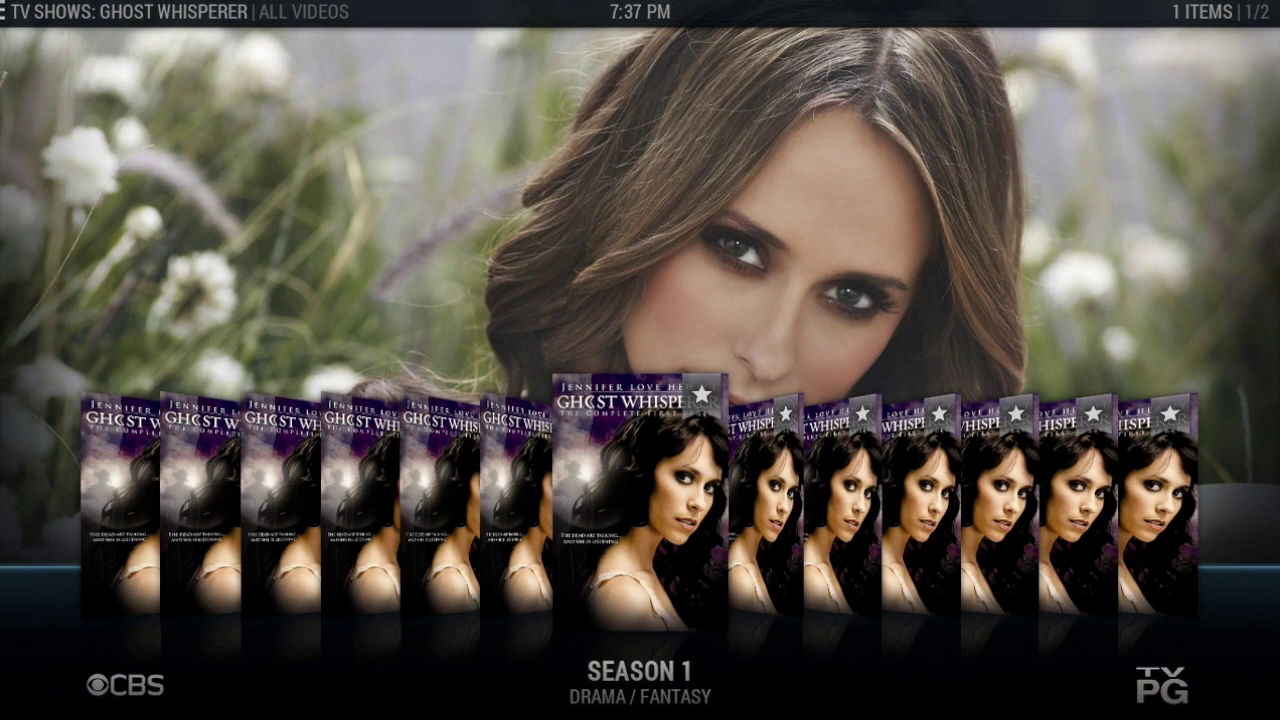
key(BackSpace)
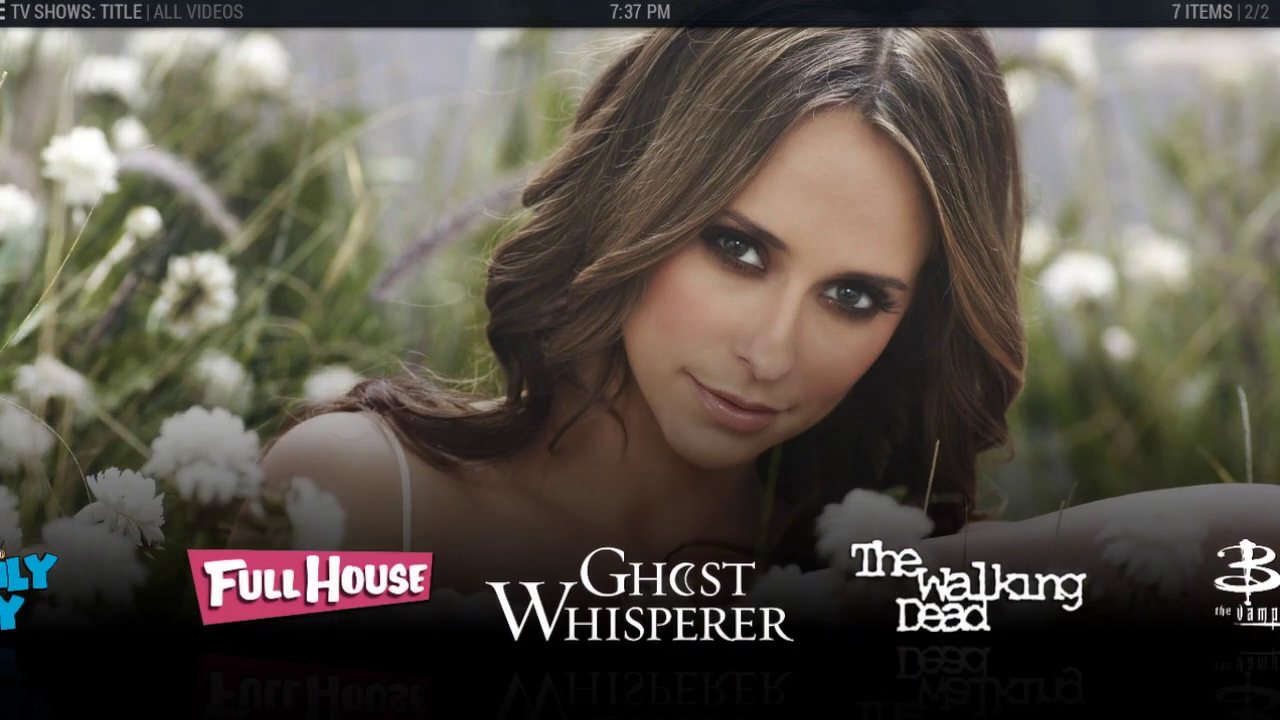
key(BackSpace)
key(Right)
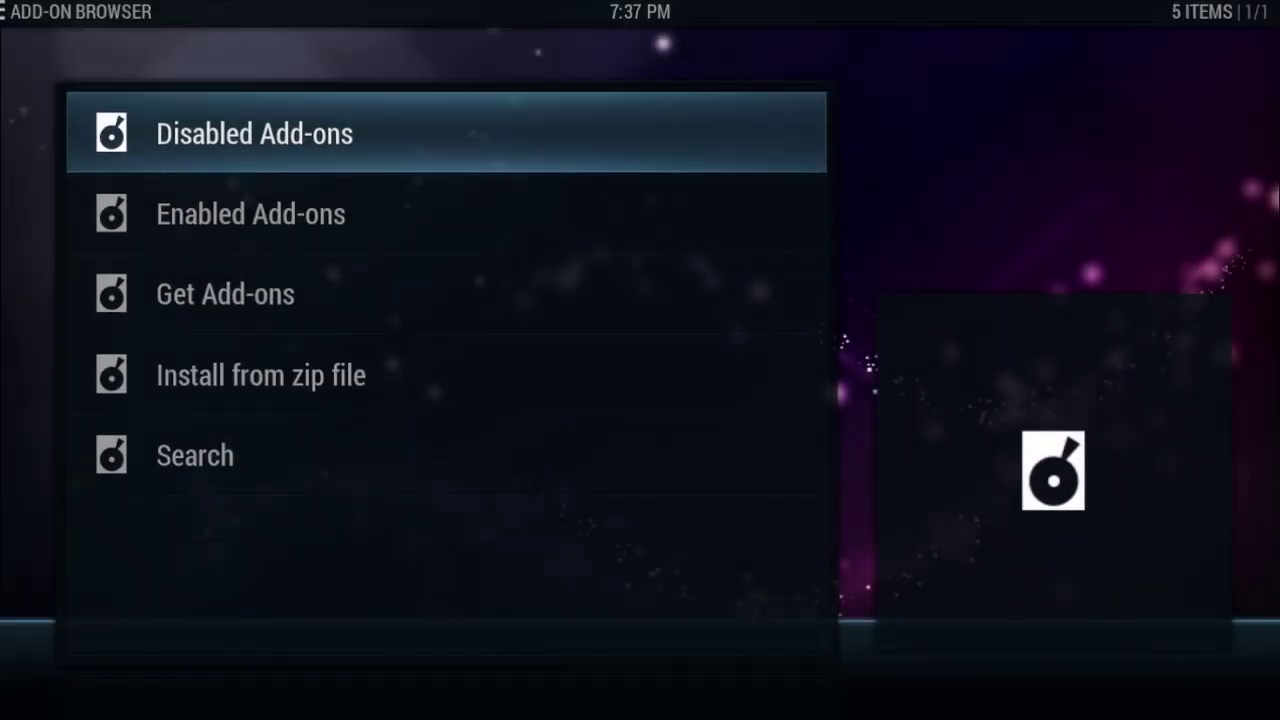
Search add-ons for 'tvtune' to confirm Script - TvTunes is enabled, then exit to home.
key(Down)
key(Down)
key(Down)
key(Down)
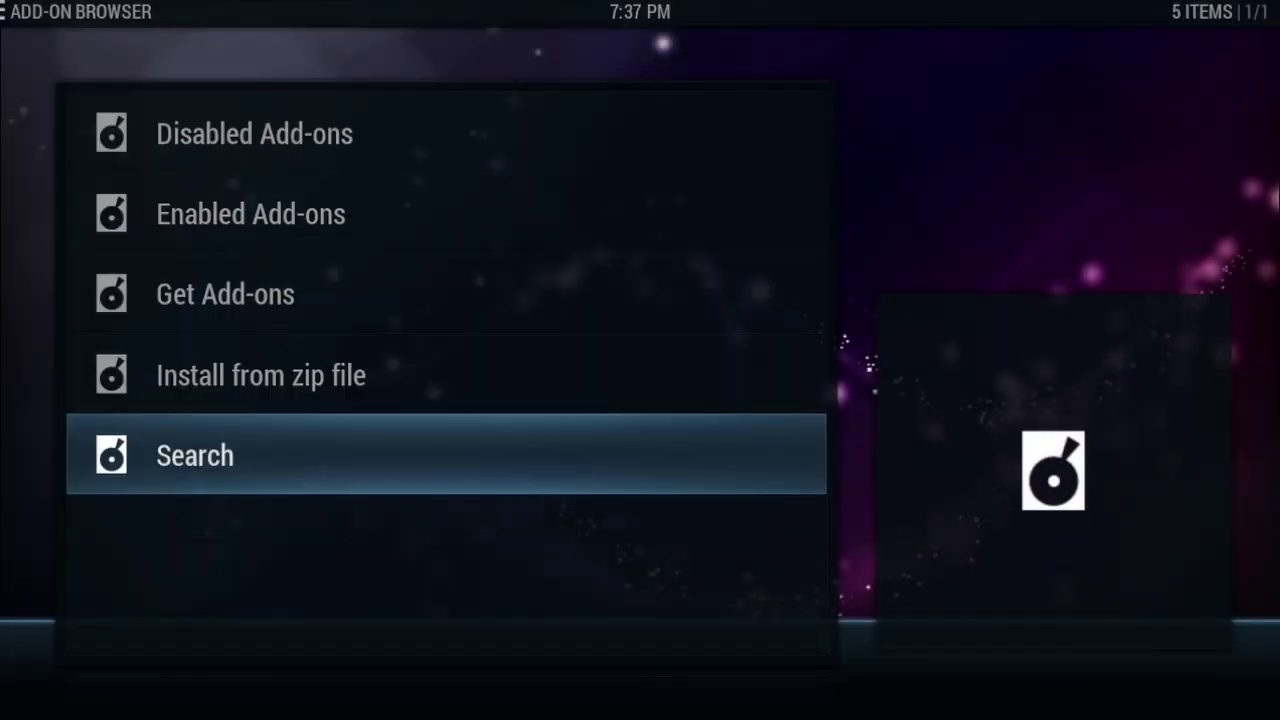
key(Return)
text(tvtune)
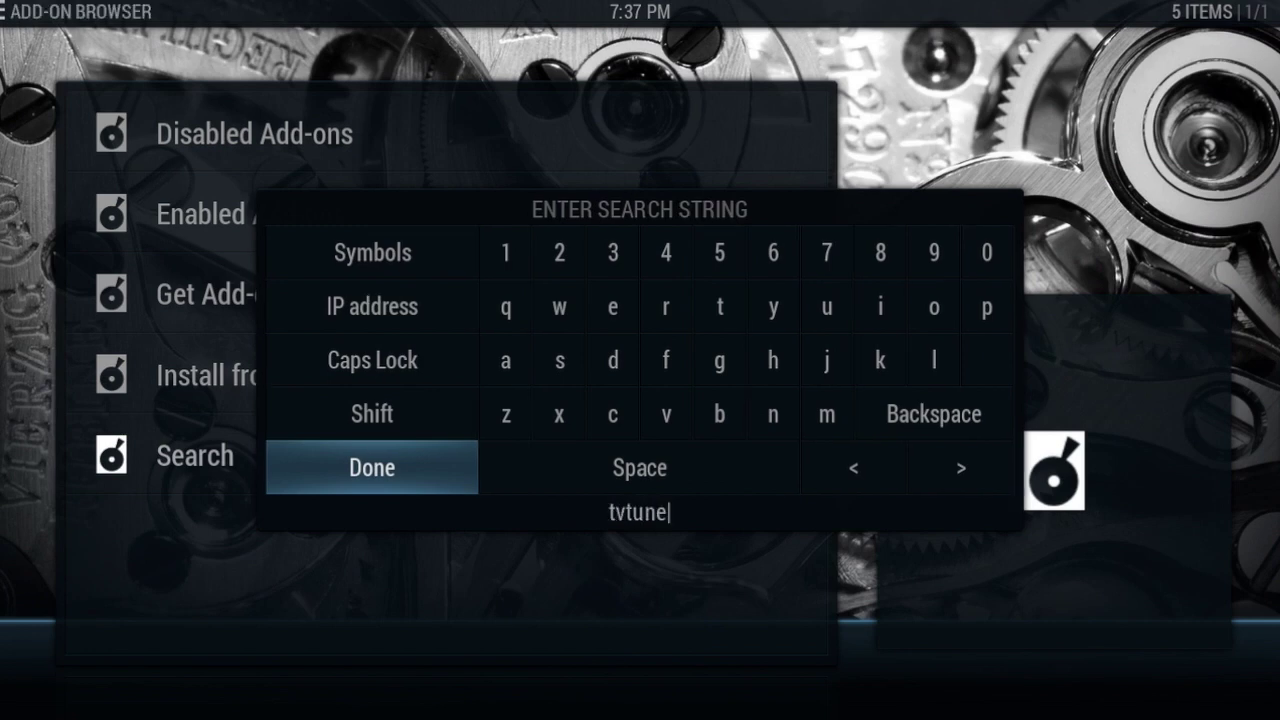
key(Return)
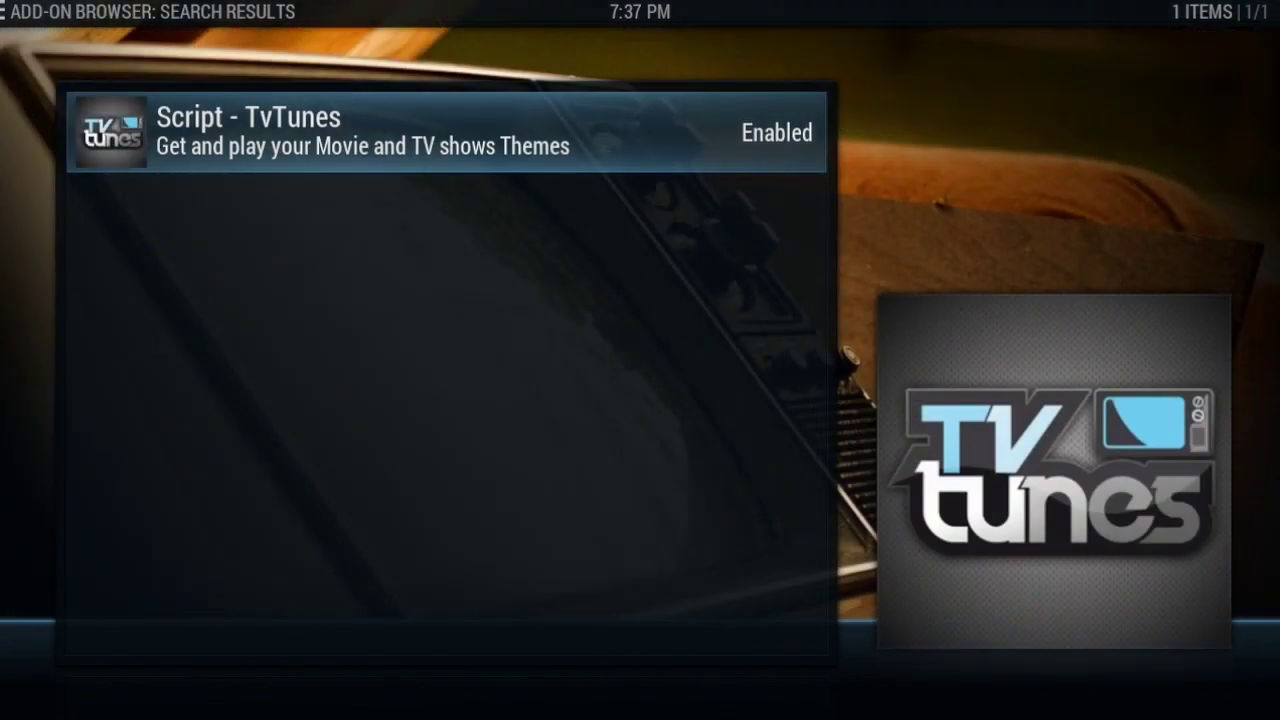
key(Escape)
key(Escape)
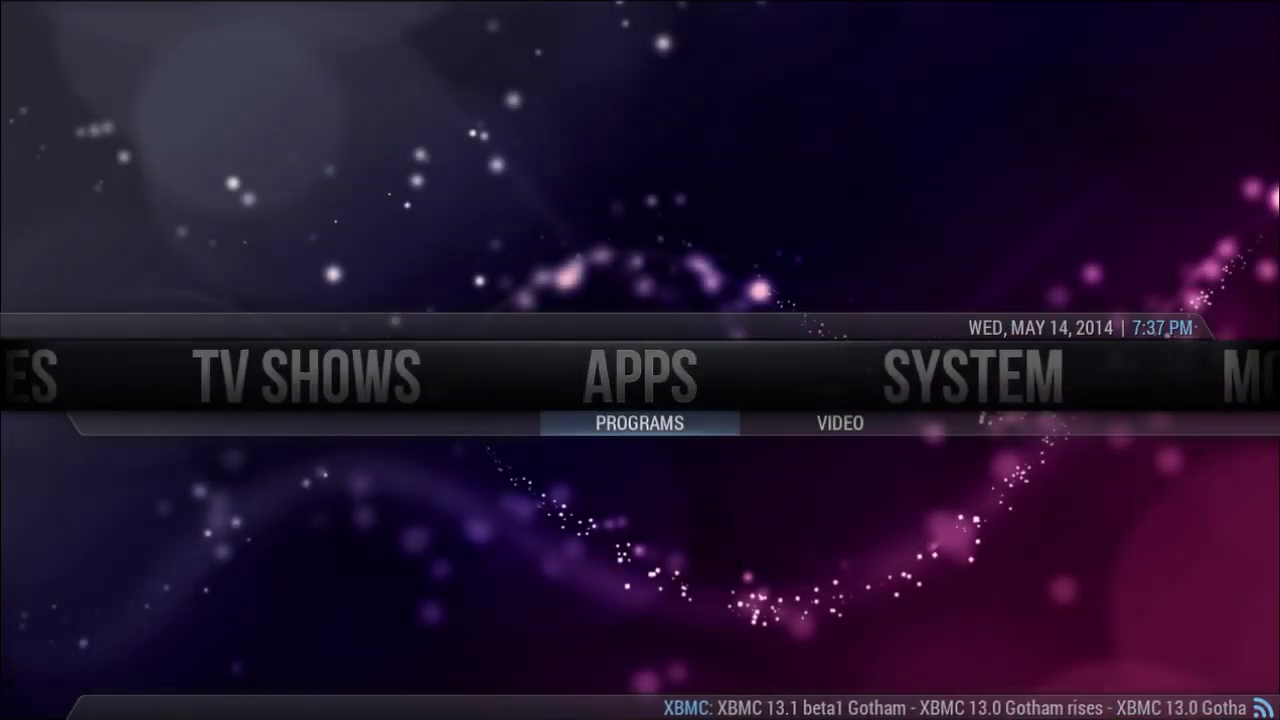
Open the TvTunes add-on settings from Apps > Programs.
key(Return)
key(Right)
key(Right)
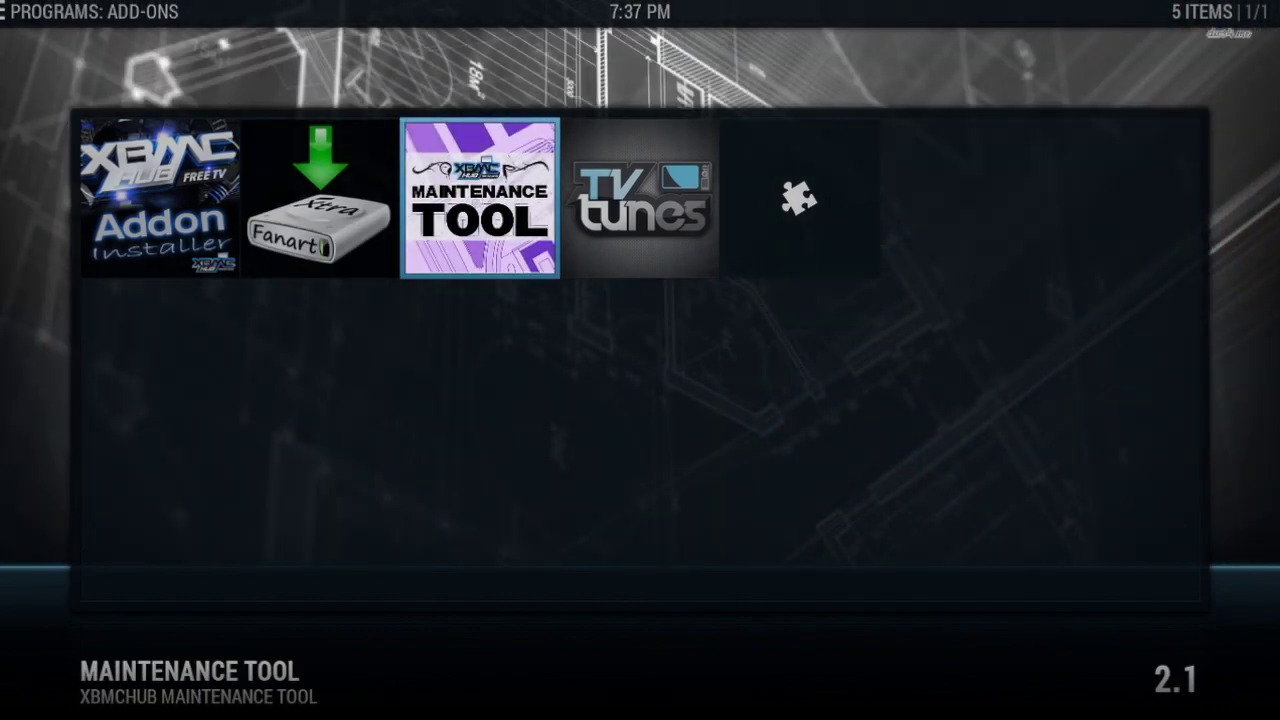
key(Right)
key(c)
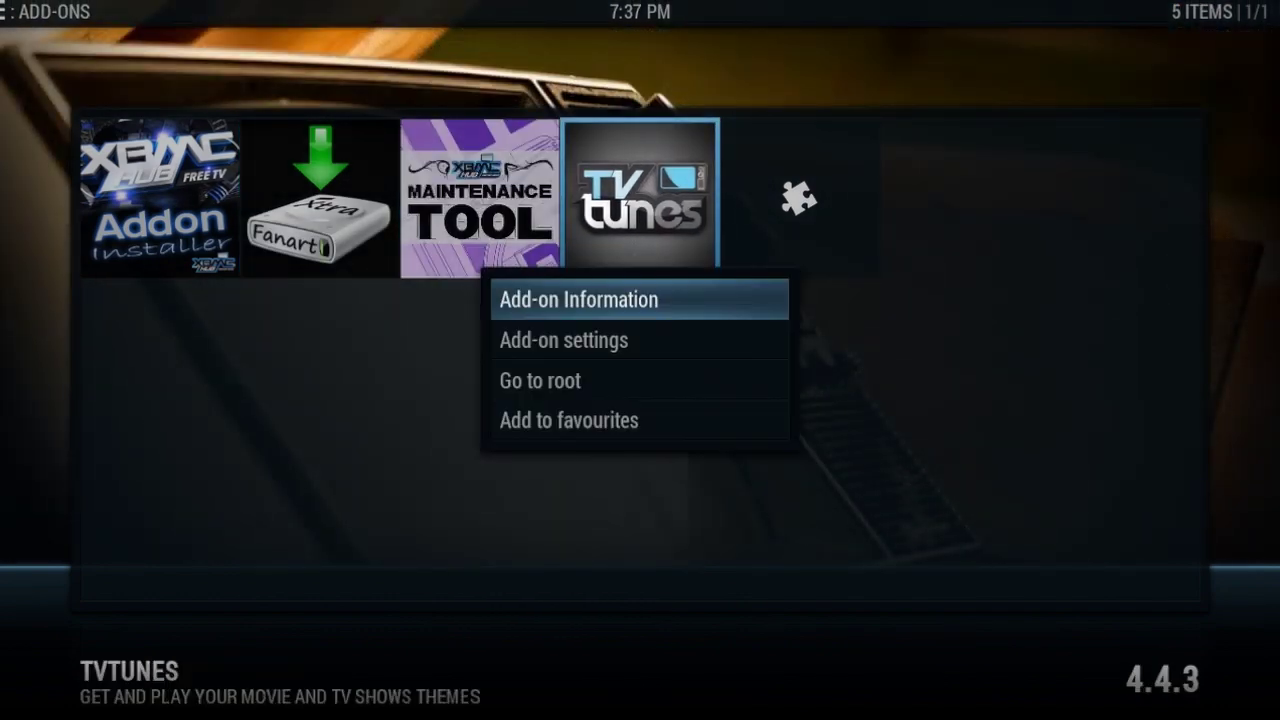
key(Down)
key(Return)
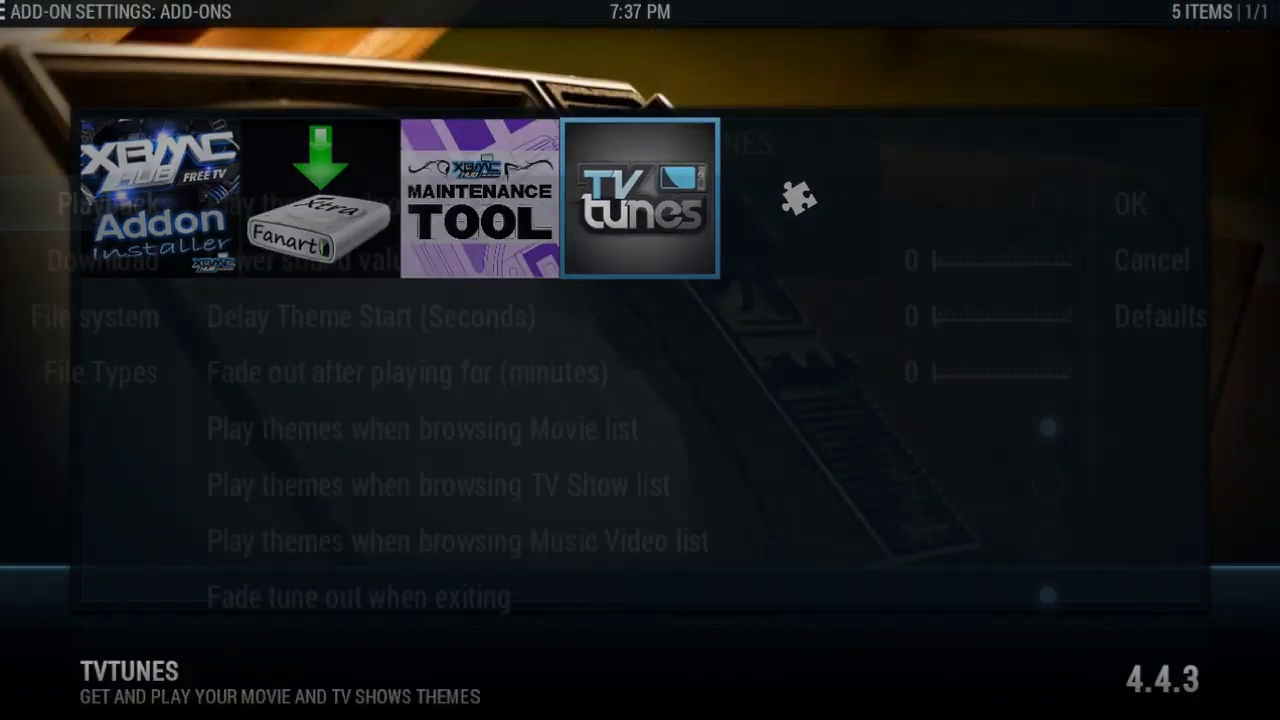
Turn on Play theme in loop and play themes when browsing the TV Show list.
key(Right)
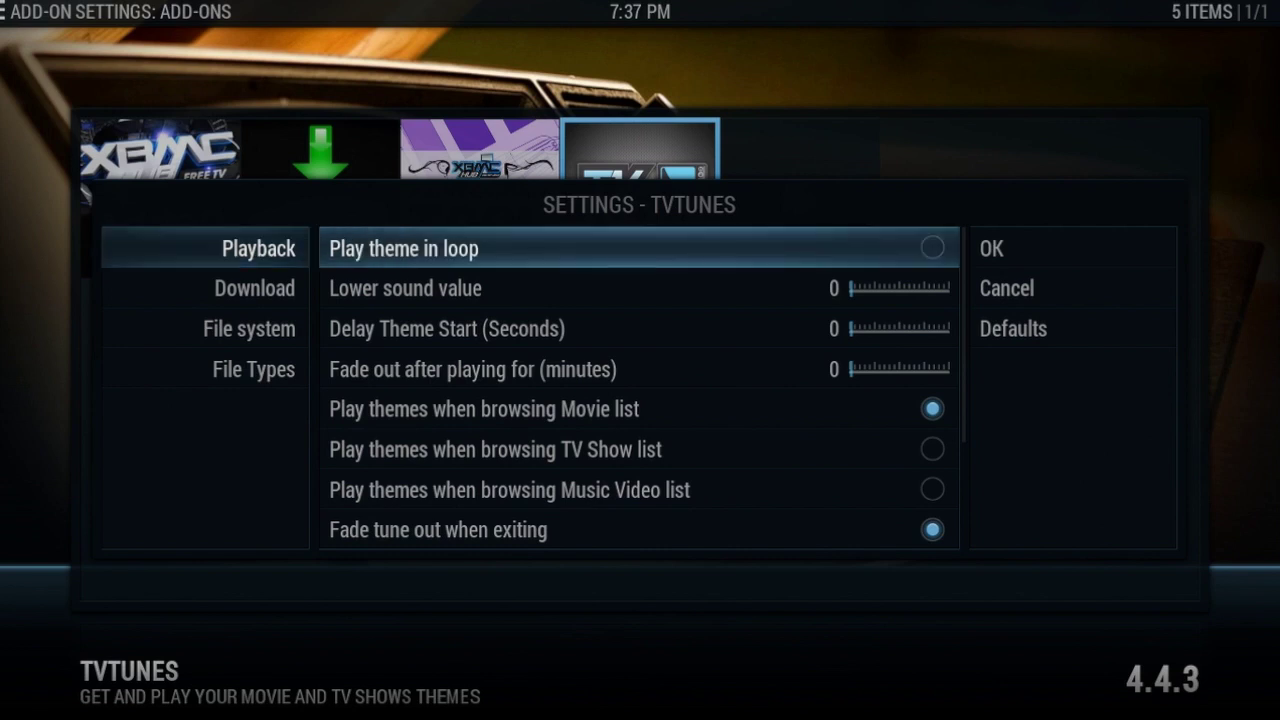
key(Return)
key(Down)
key(Down)
key(Down)
key(Down)
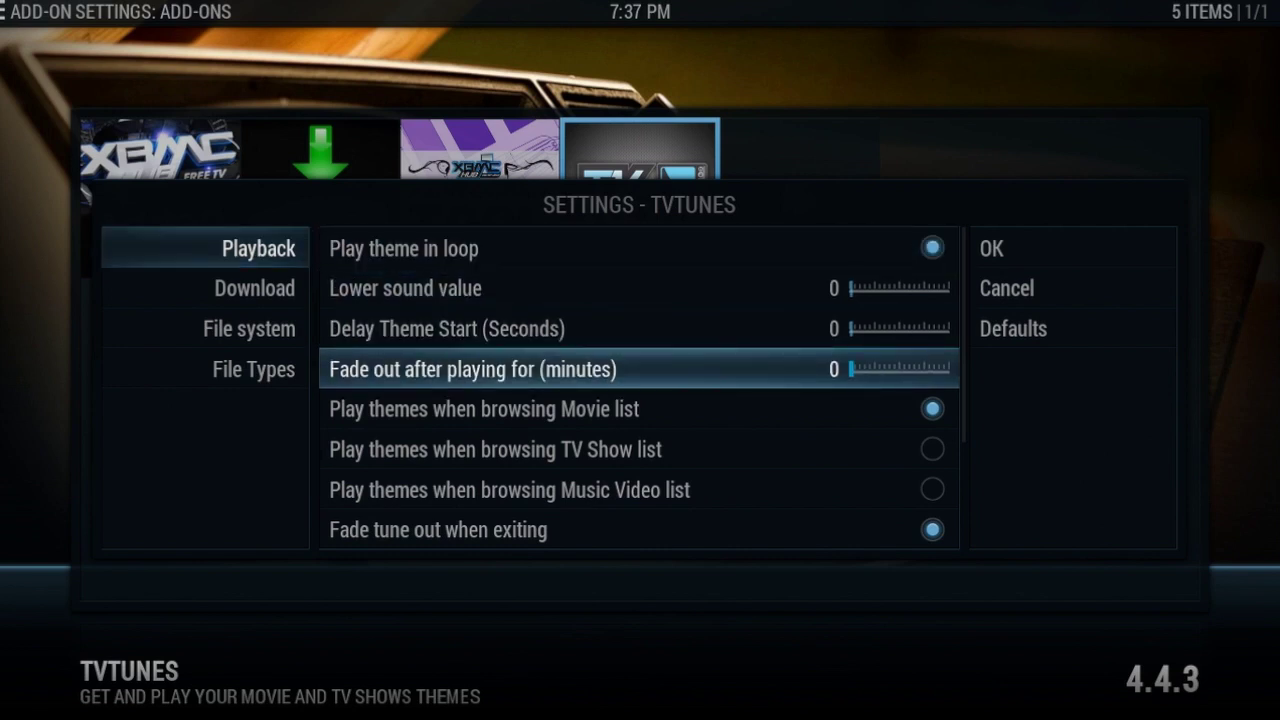
key(Down)
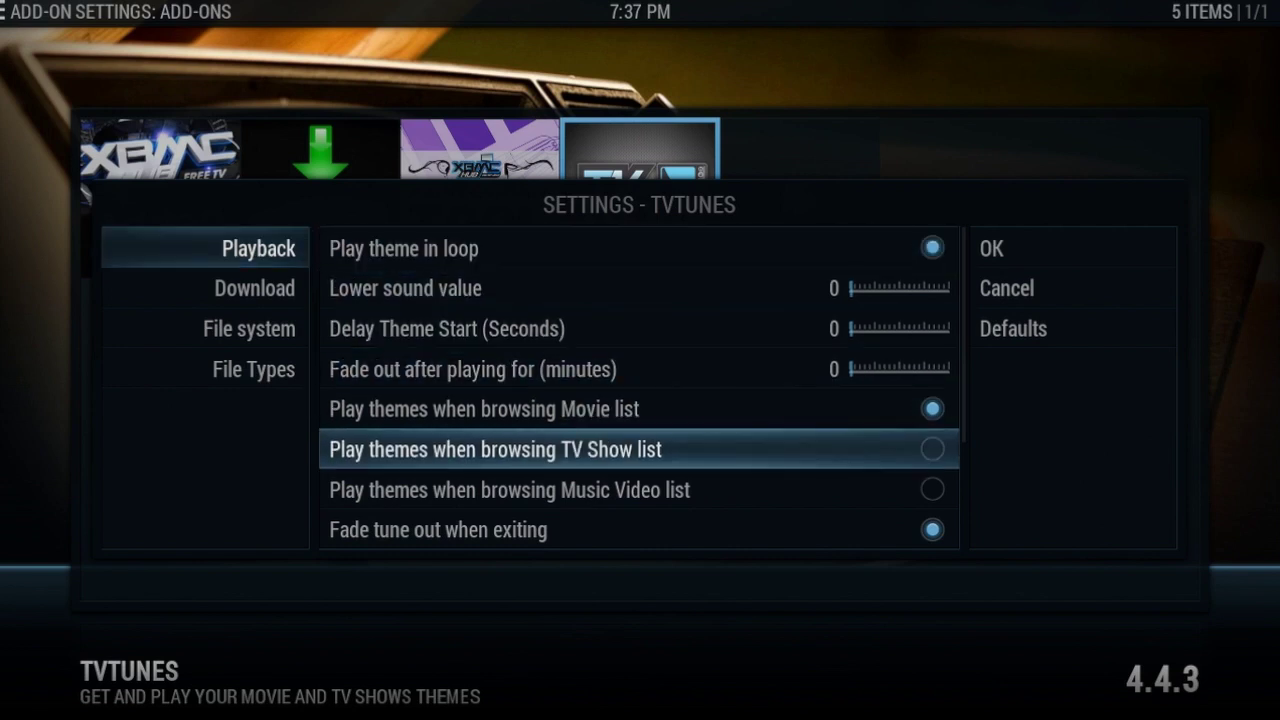
key(Return)
Enable Fade in the tune when starting, then return to the Playback category.
key(Down)
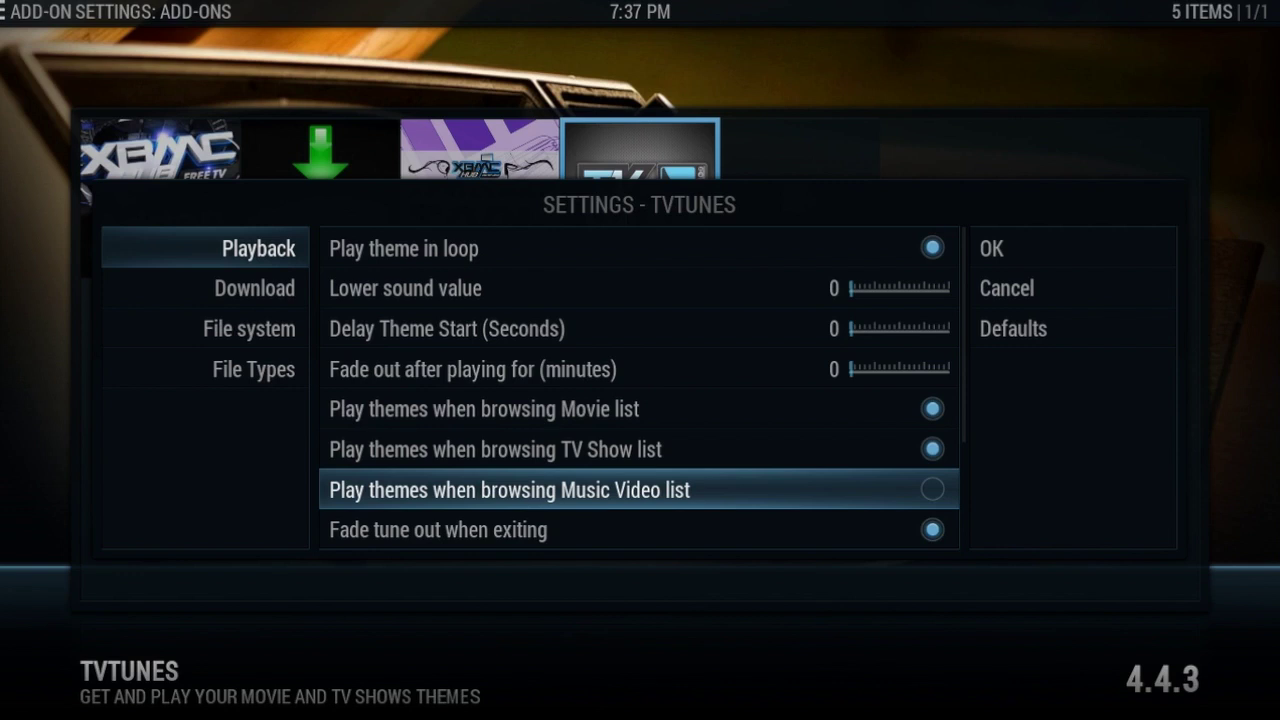
key(Down)
key(Down)
key(Down)
key(Up)
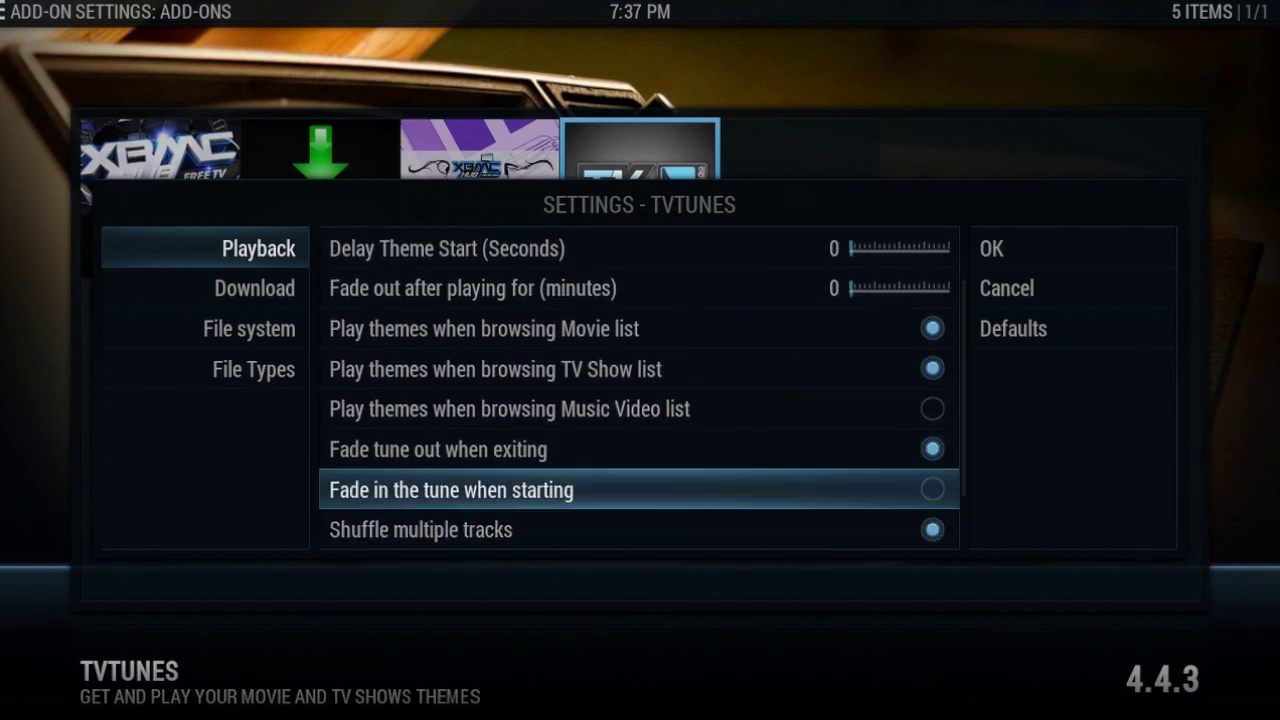
key(Return)
key(Down)
key(Down)
key(Down)
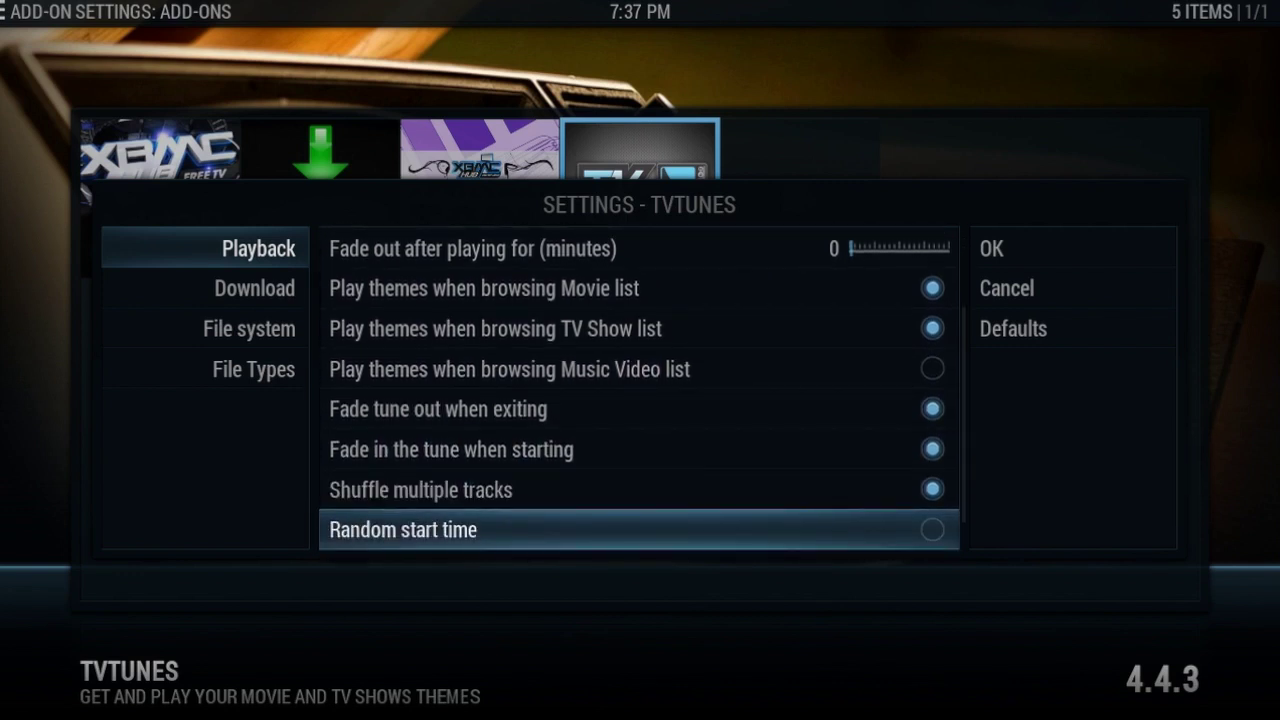
key(Right)
key(Left)
key(Up)
key(Up)
key(Up)
key(Up)
key(Left)
Review the Download options, with movie theme search and Video Info button enabled, and save with OK.
key(Down)
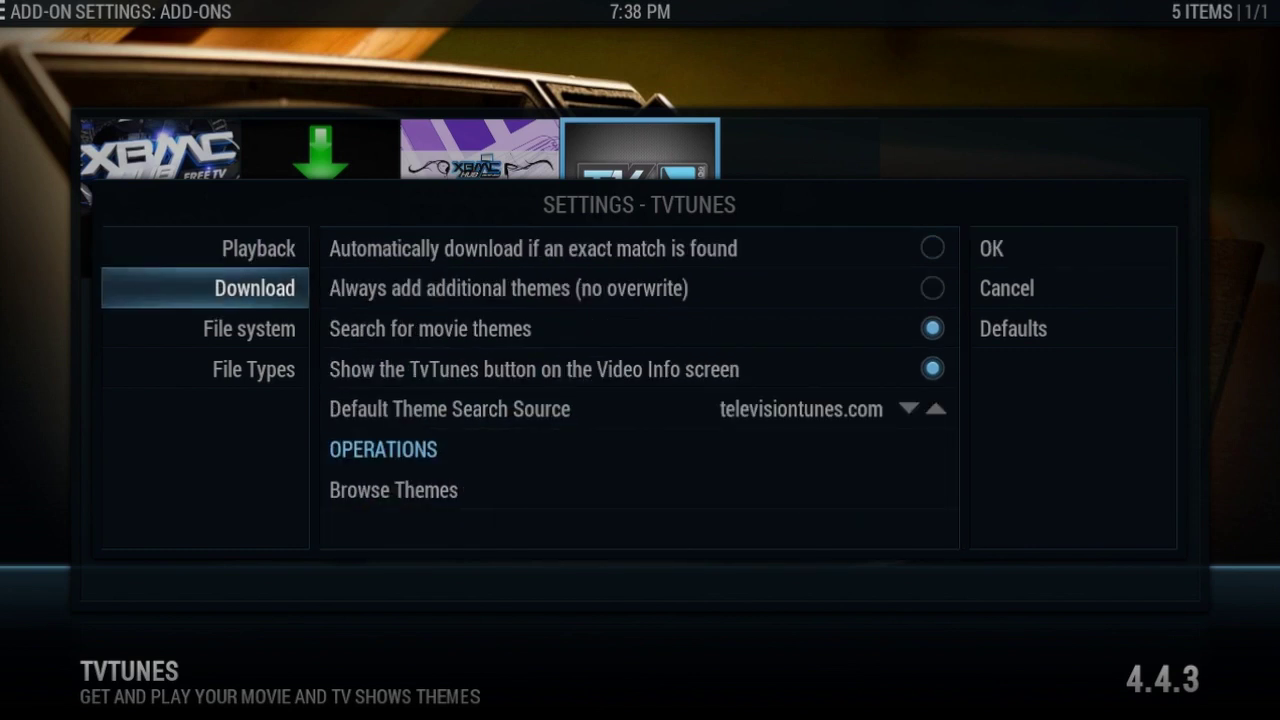
key(Right)
key(Down)
key(Down)
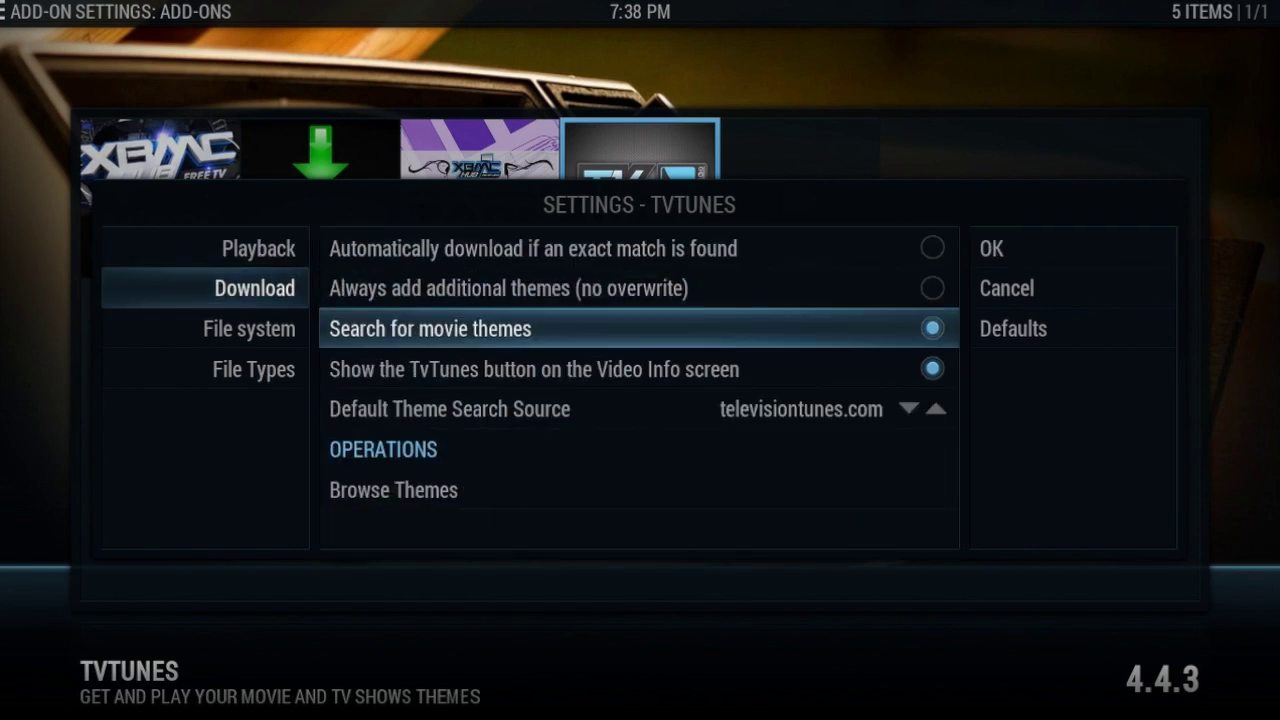
key(Down)
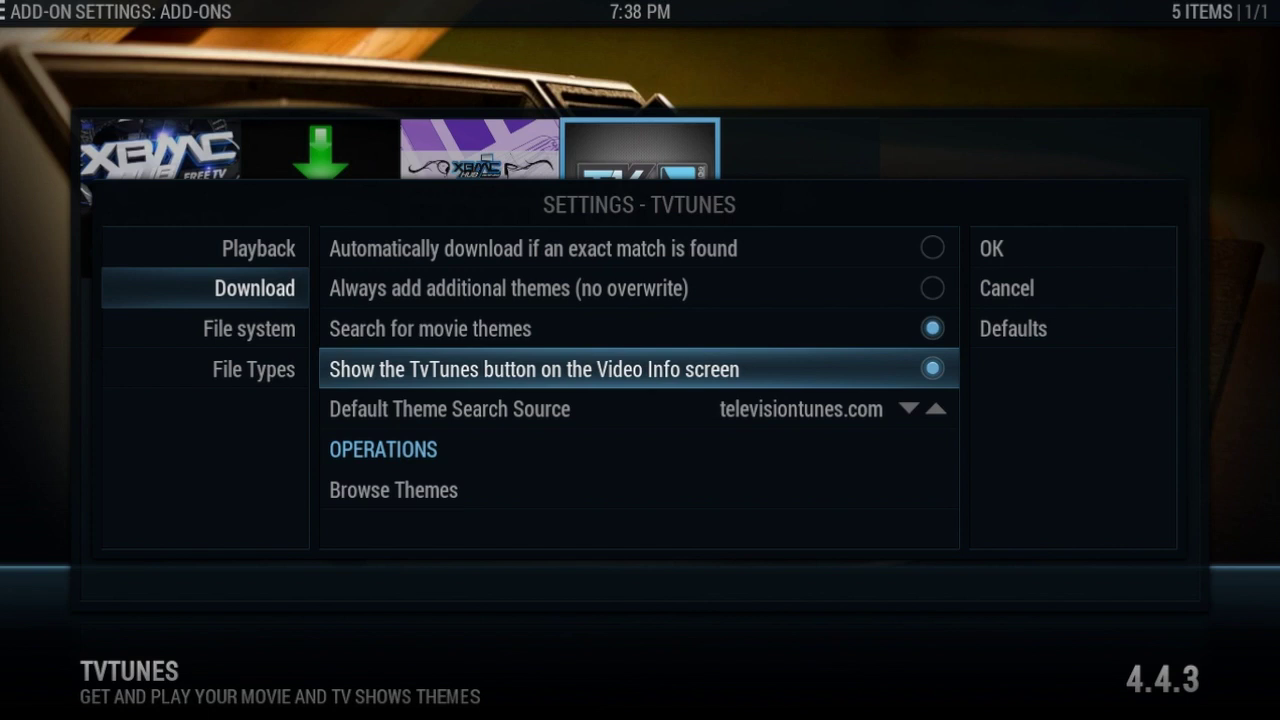
click(991, 248)
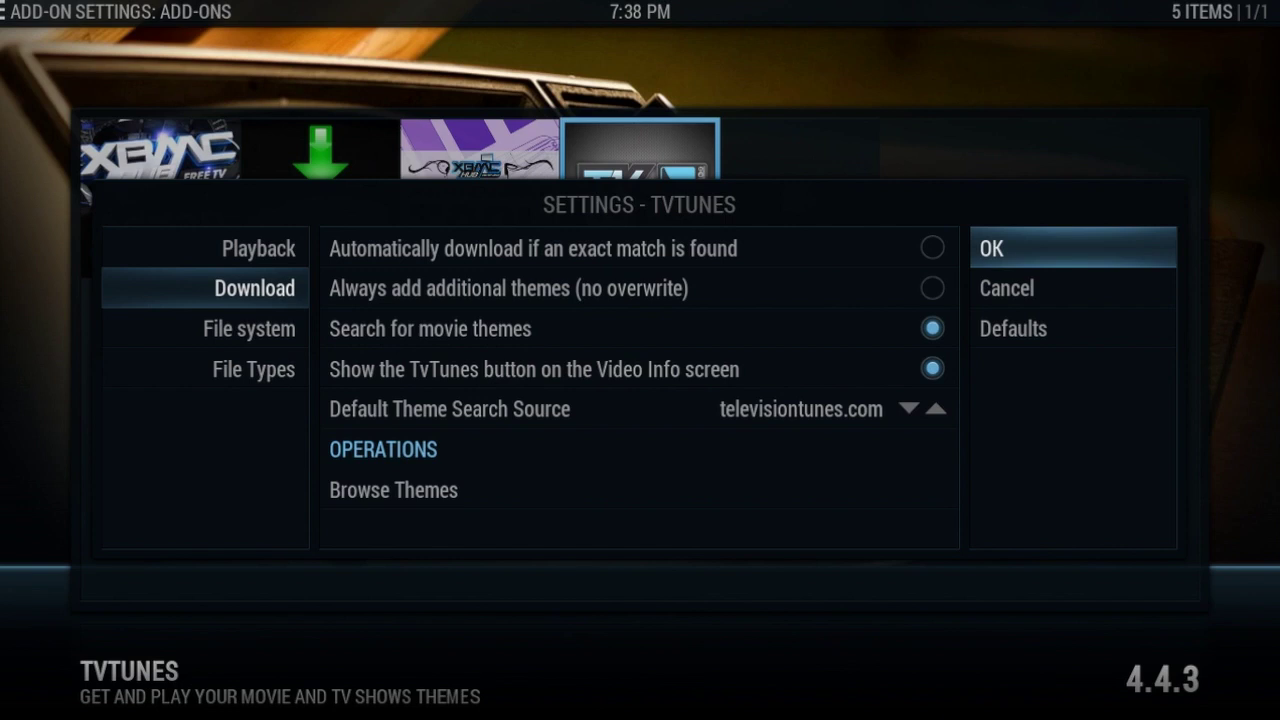
key(Return)
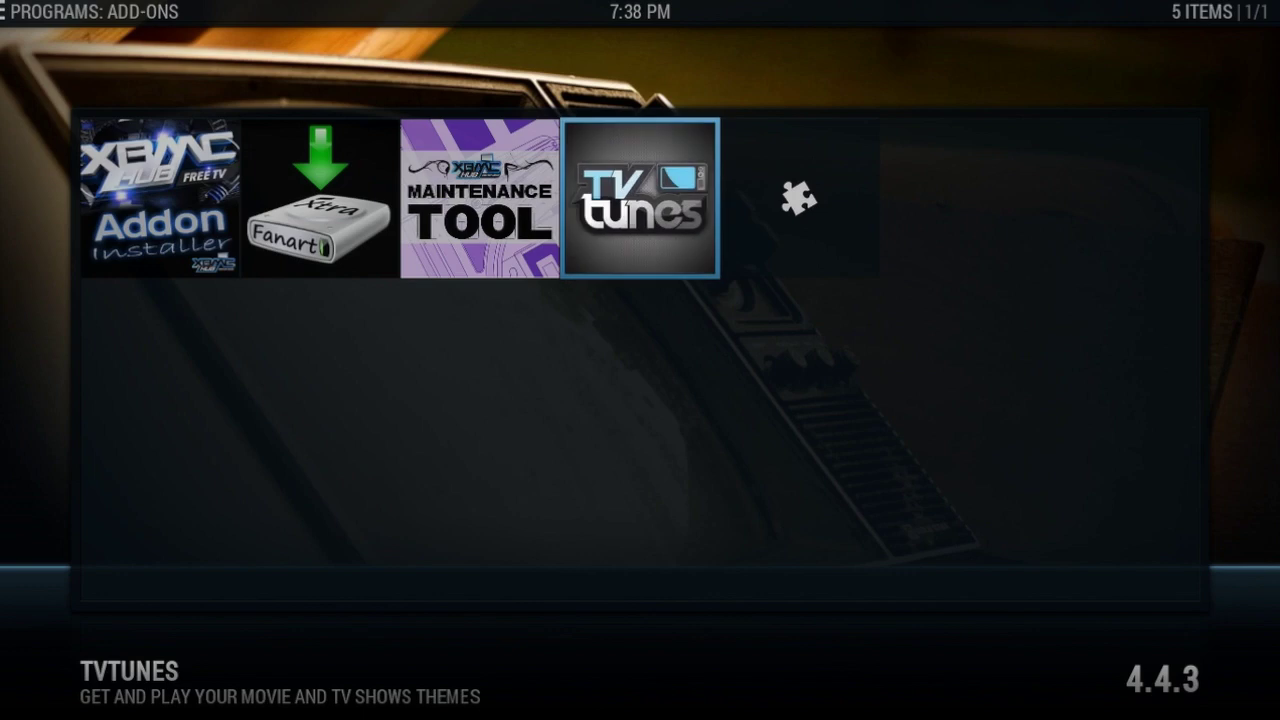
Open the TvTunes add-on's TV Shows list showing which shows have themes.
key(Left)
key(Right)
key(Return)
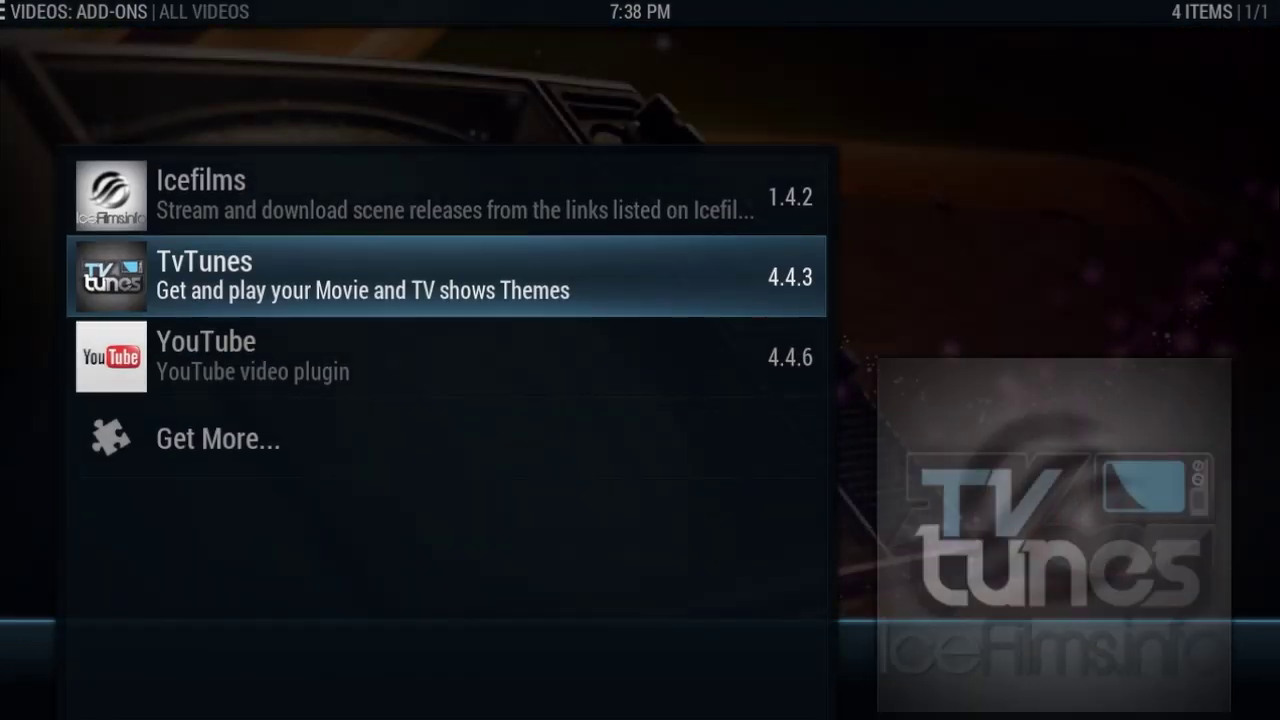
key(Up)
key(Up)
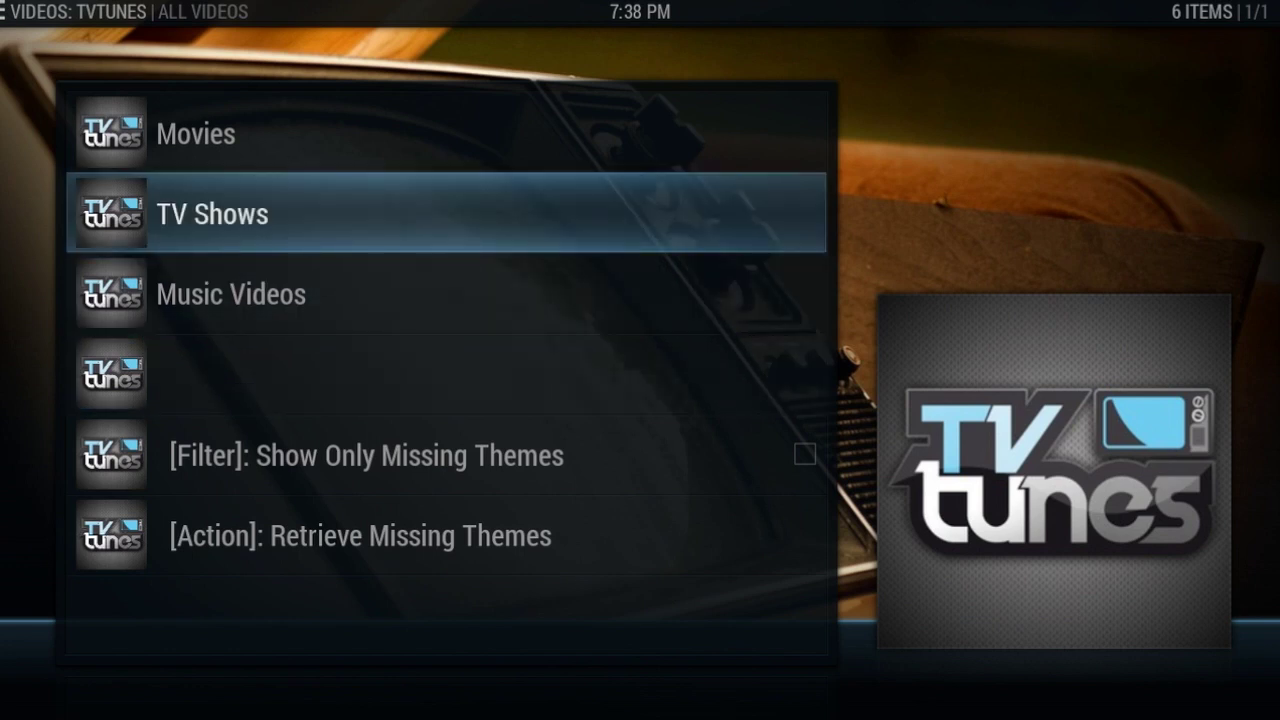
key(Return)
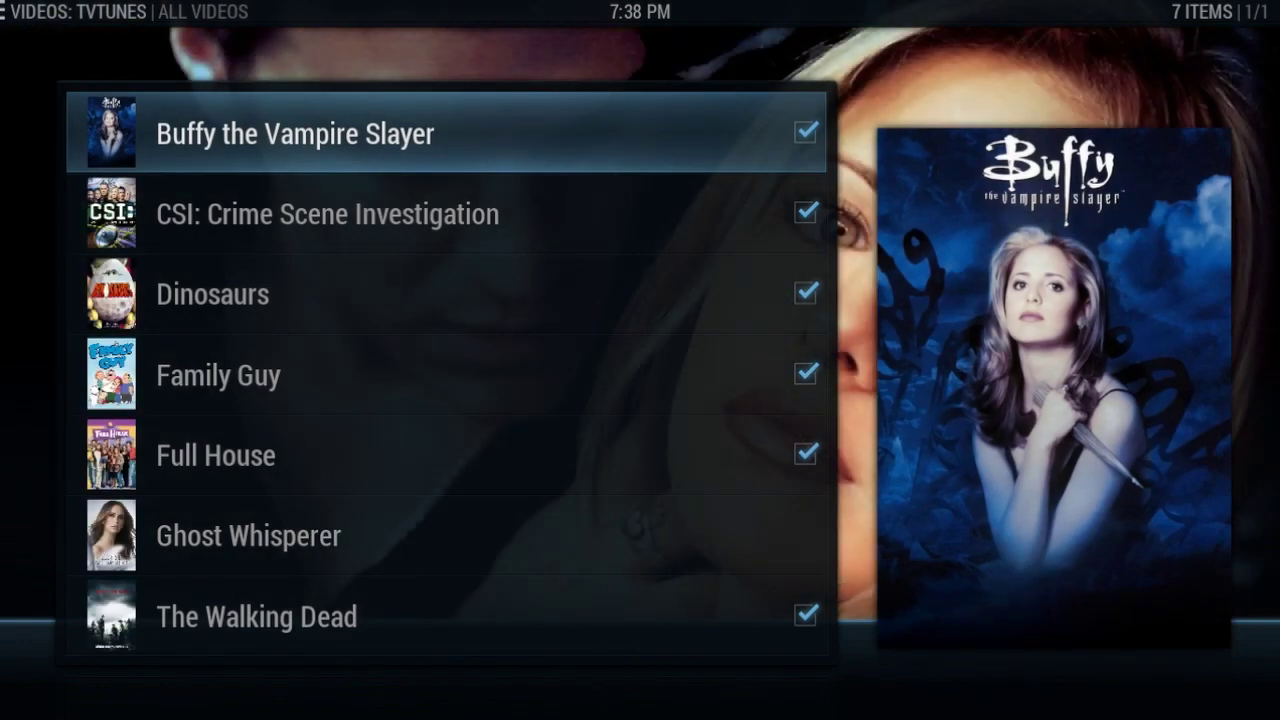
Select Ghost Whisperer, the show without a checkmark, and search for its theme.
key(Left)
key(Right)
key(Down)
key(Down)
key(Down)
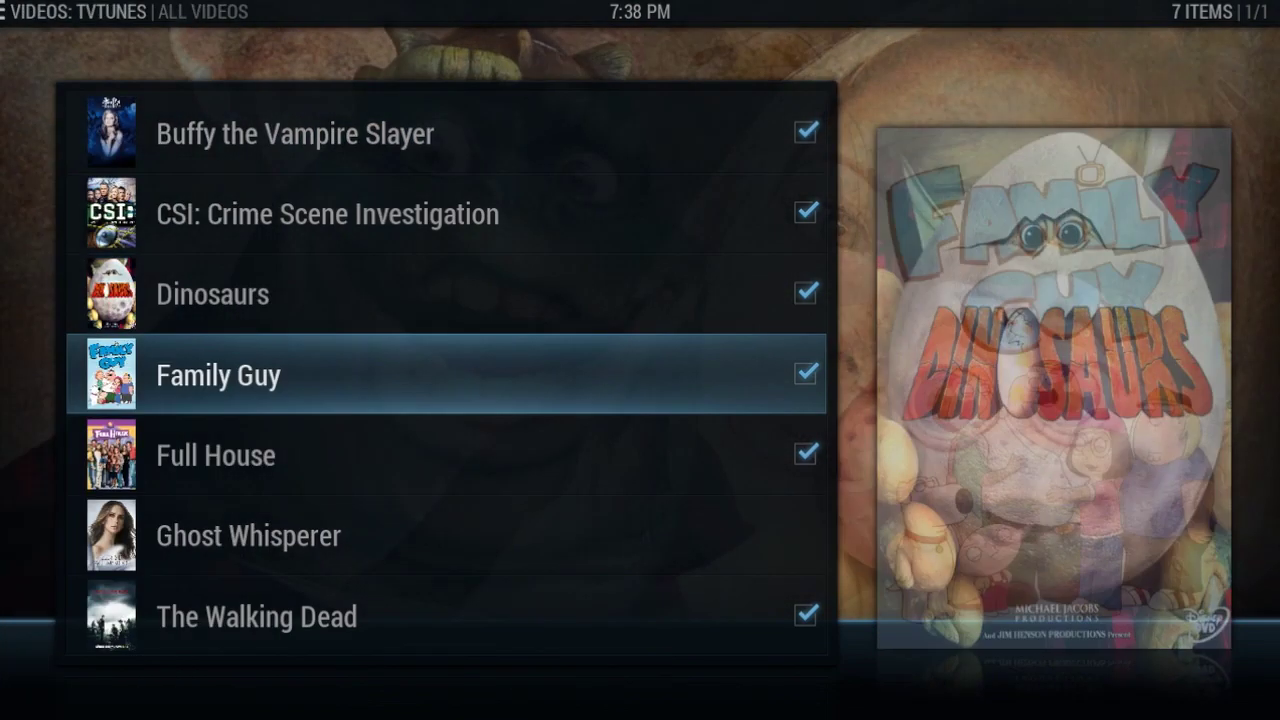
key(Down)
key(Down)
key(Return)
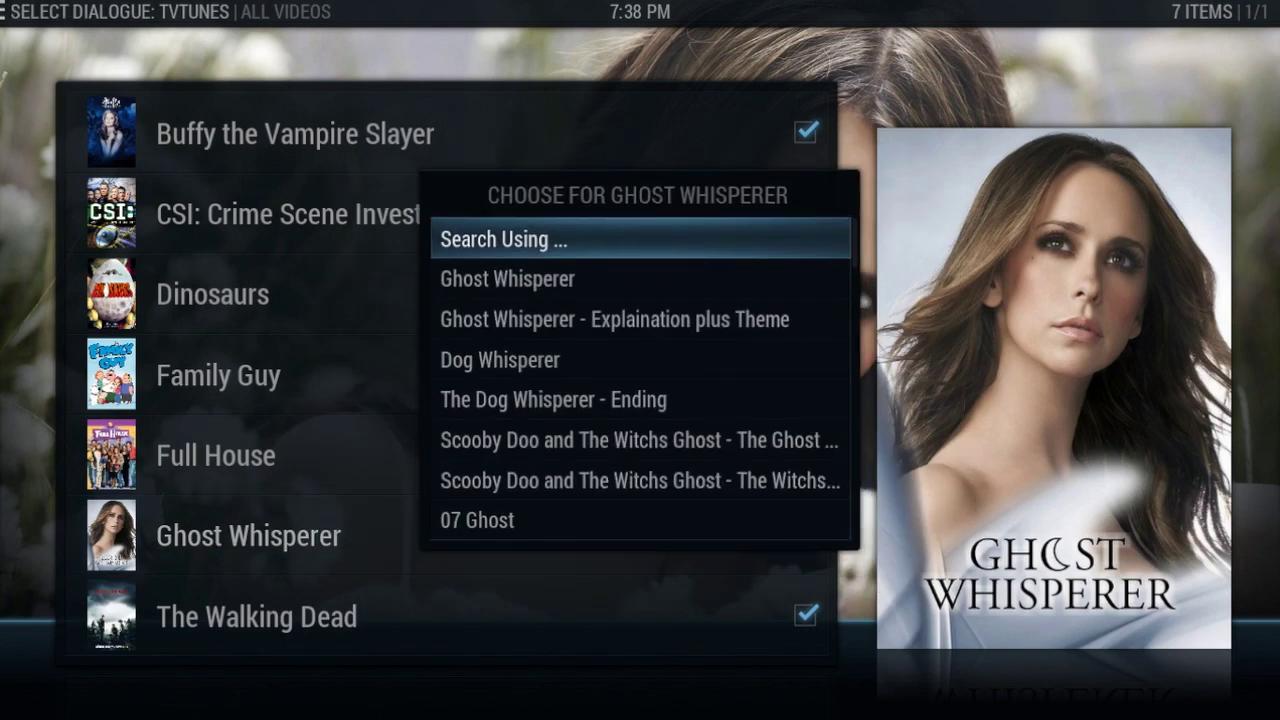
Pick the 'Ghost Whisperer' result, confirm YES to download it, and leave the TvTunes list.
key(Down)
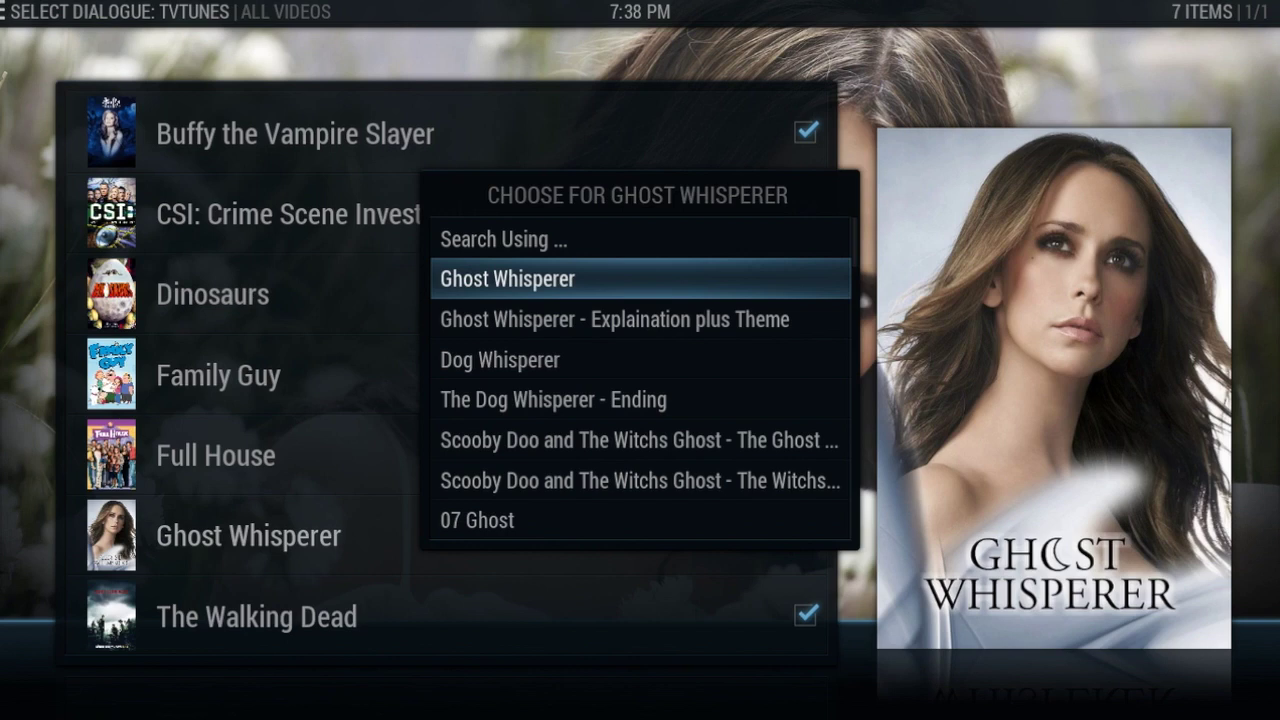
key(Return)
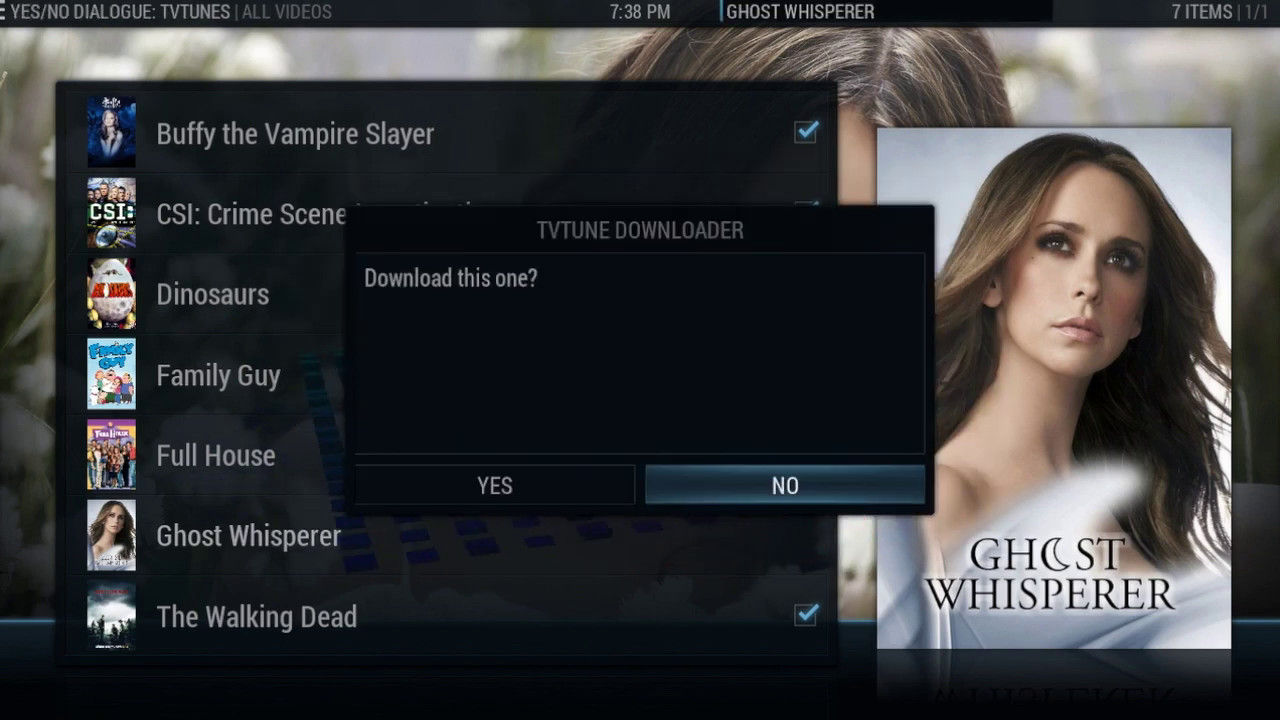
key(Left)
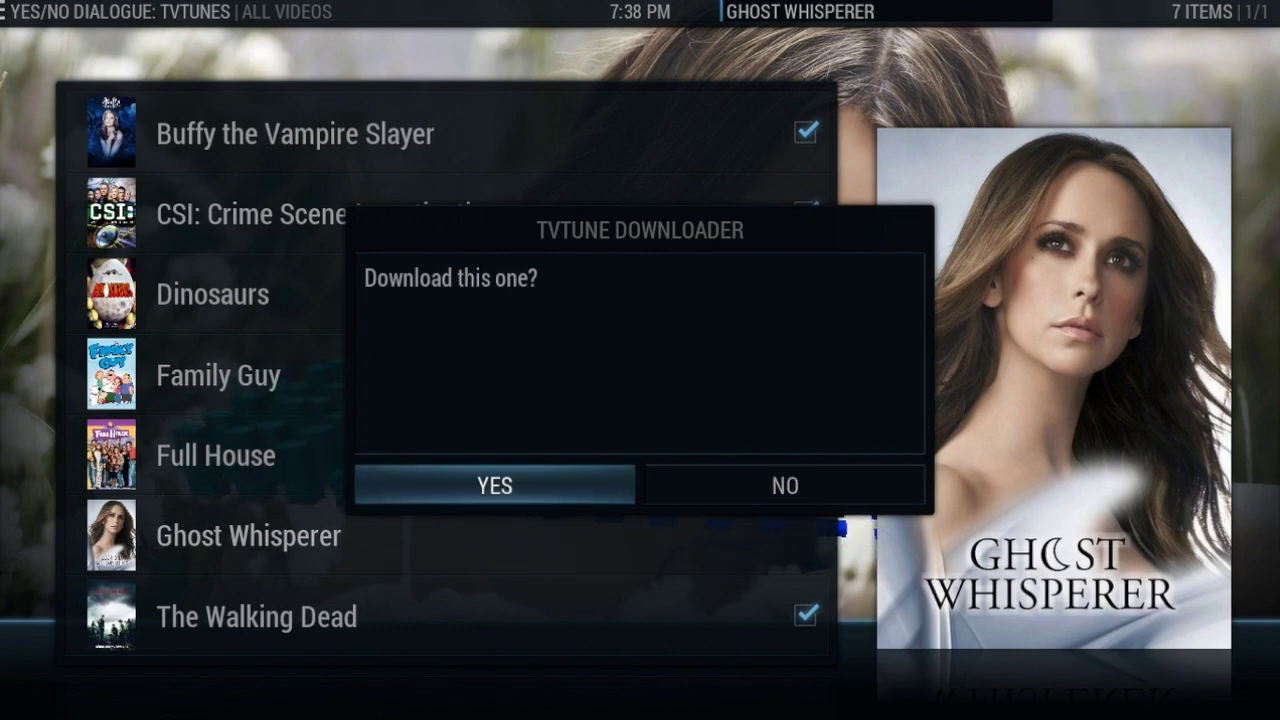
key(Return)
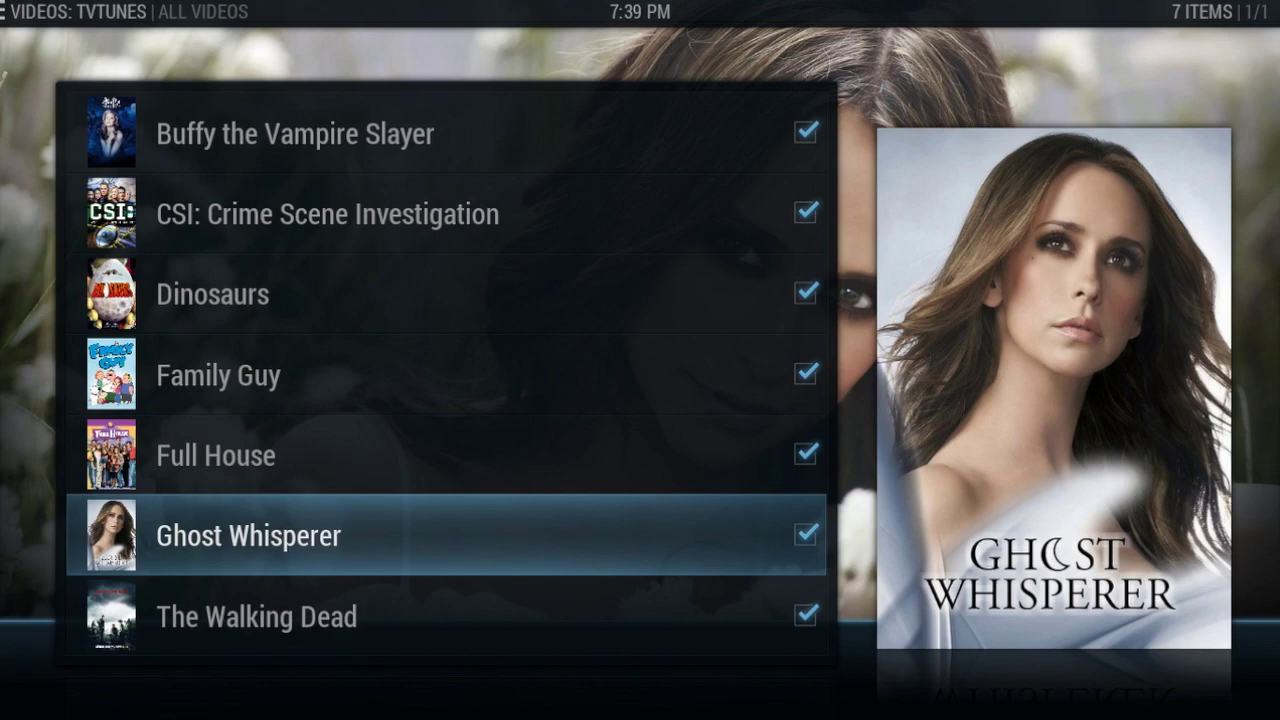
key(BackSpace)
key(BackSpace)
key(BackSpace)
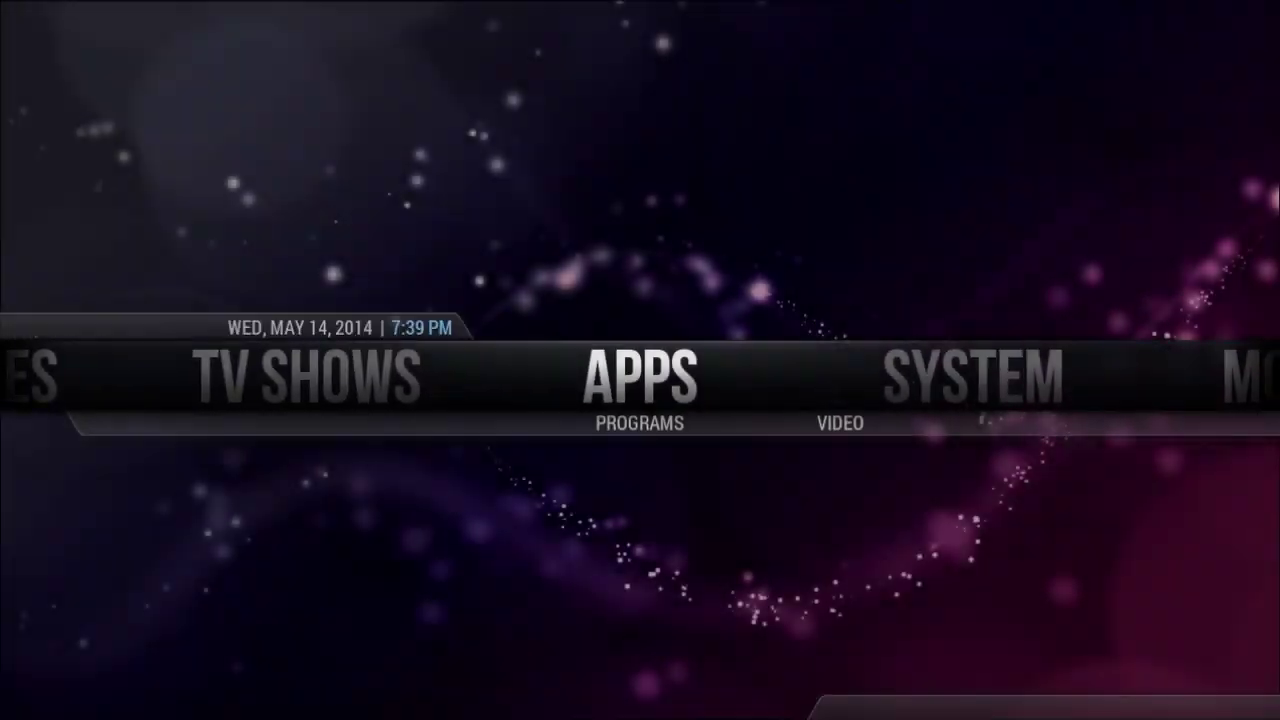
Browse the TV Shows library and open Ghost Whisperer to hear its new theme.
key(Left)
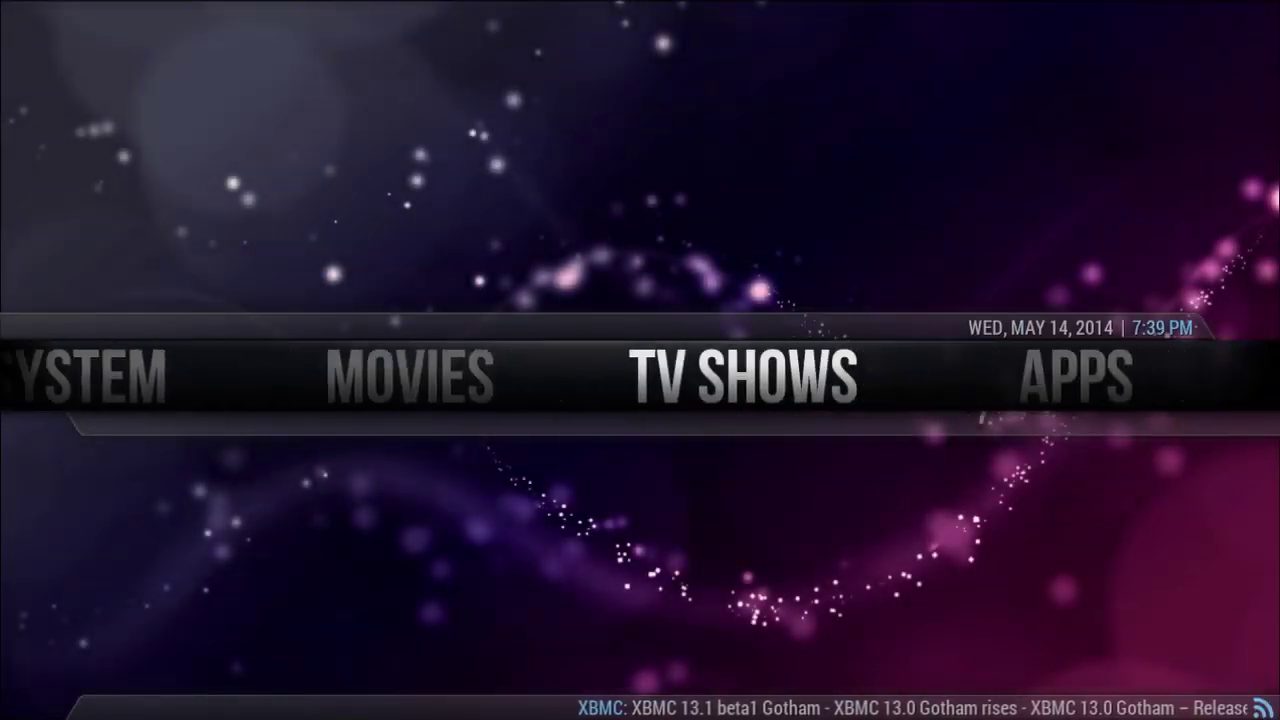
key(Right)
key(Right)
key(Right)
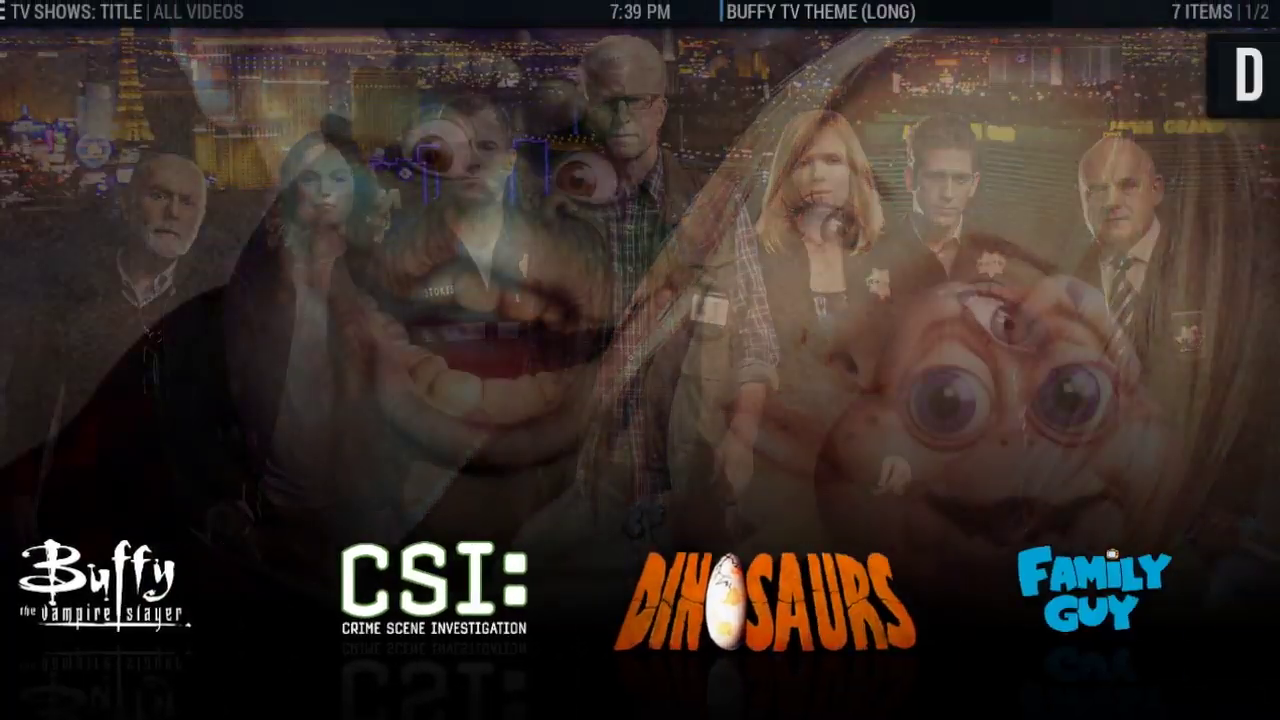
key(Right)
key(Right)
key(Left)
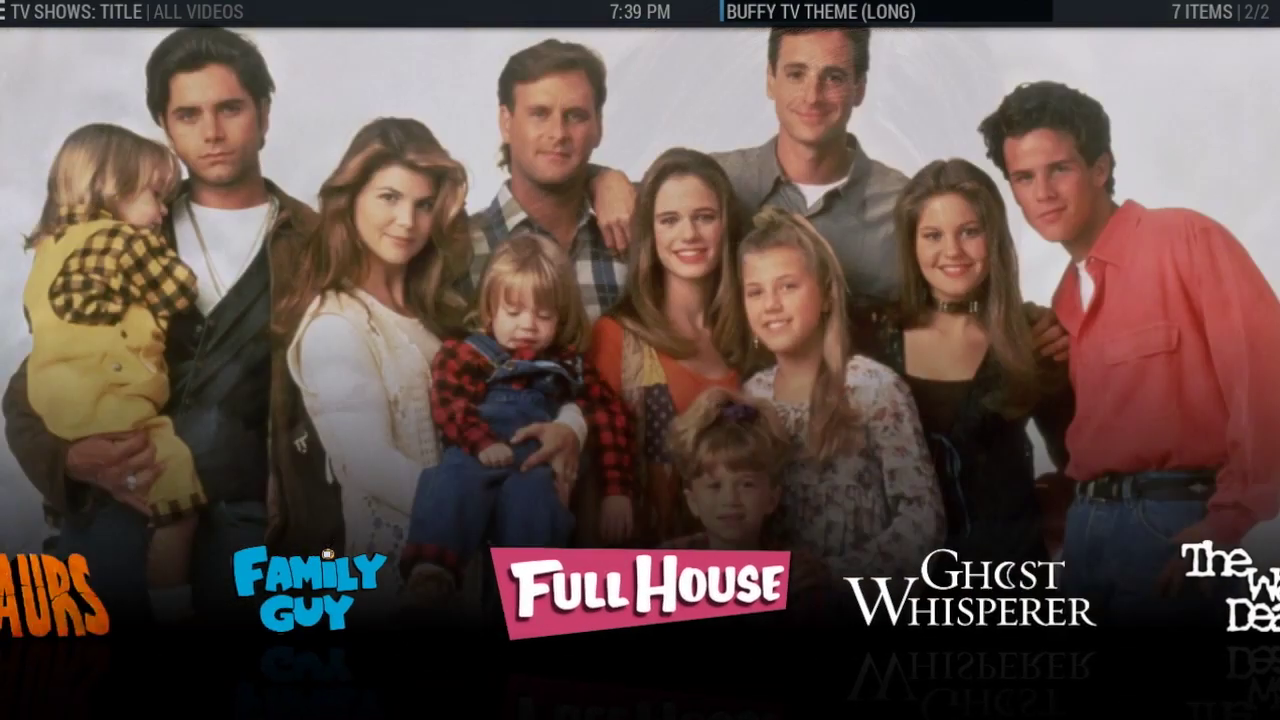
key(Right)
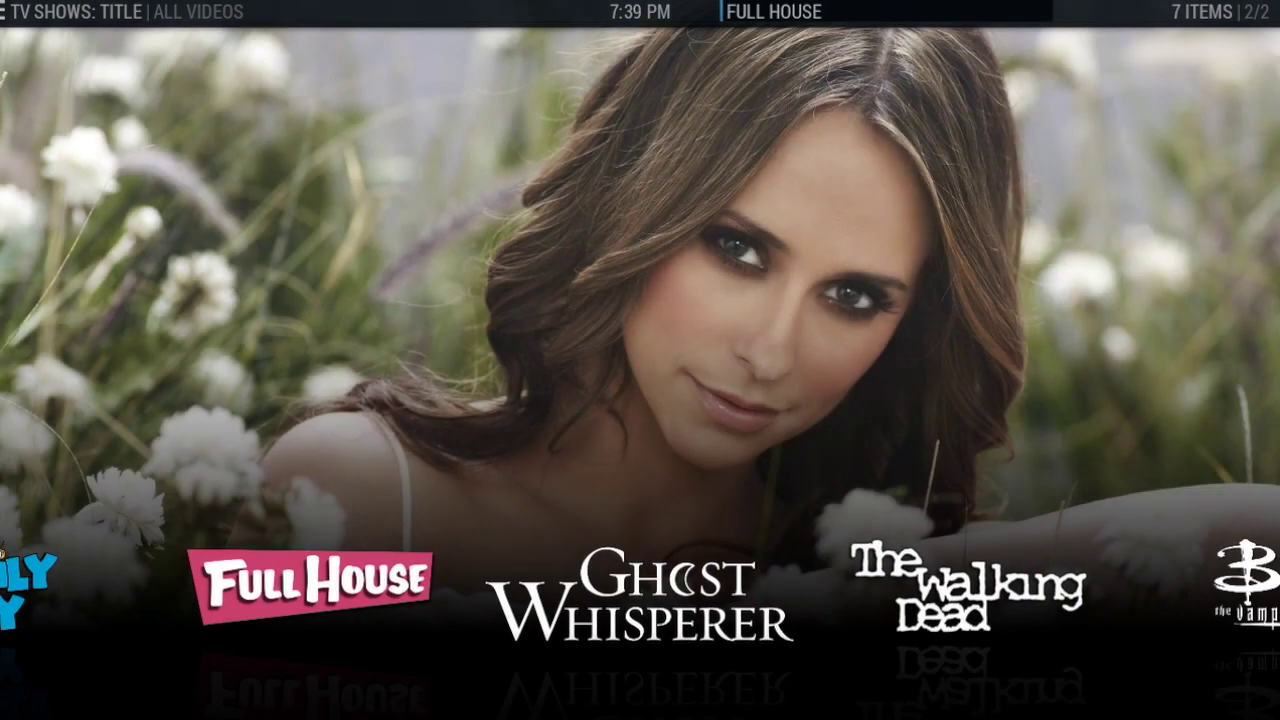
key(Return)
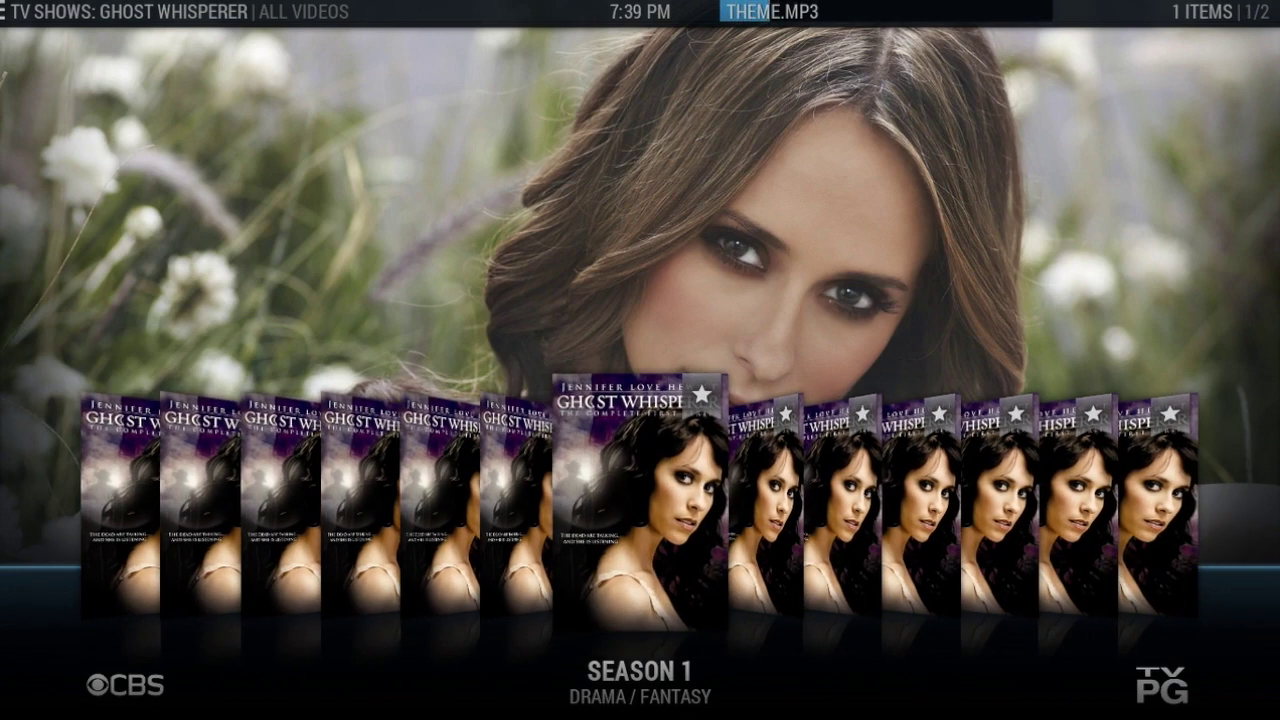
key(BackSpace)
Hear the Full House, CSI and Walking Dead themes, then return to the home menu.
key(Right)
key(Left)
key(Left)
key(Left)
key(Left)
key(Left)
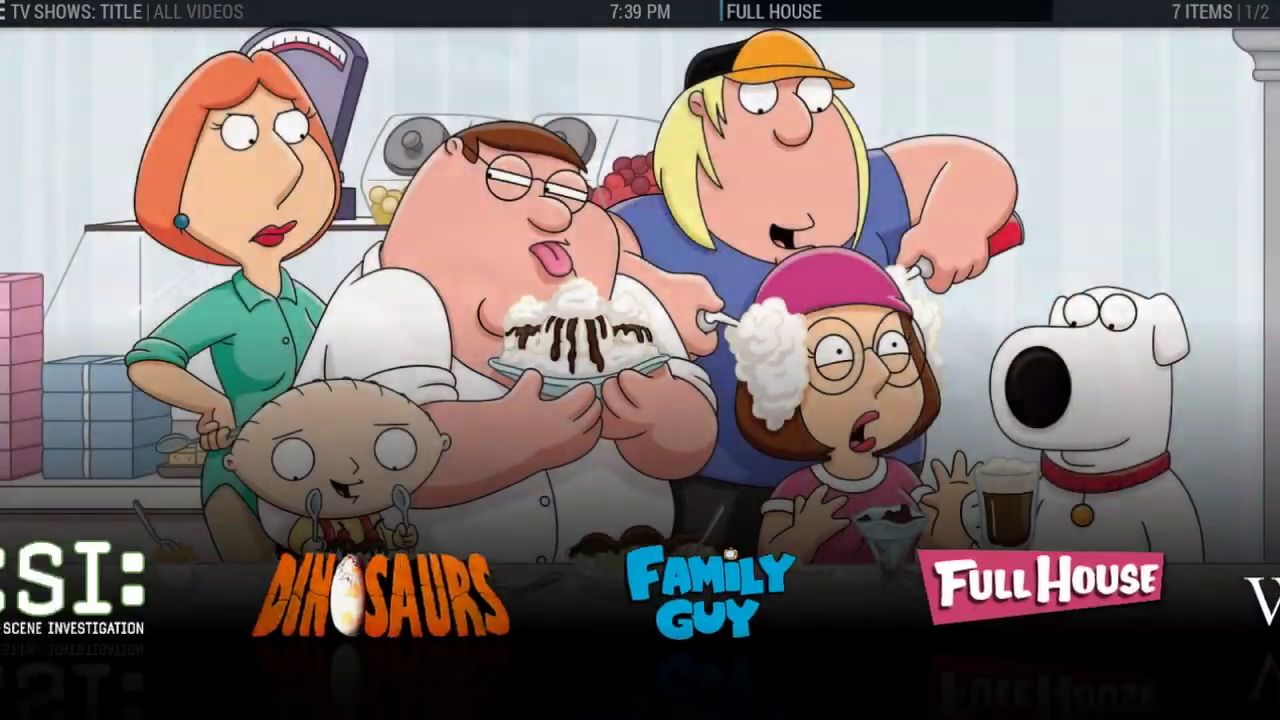
key(Left)
key(Left)
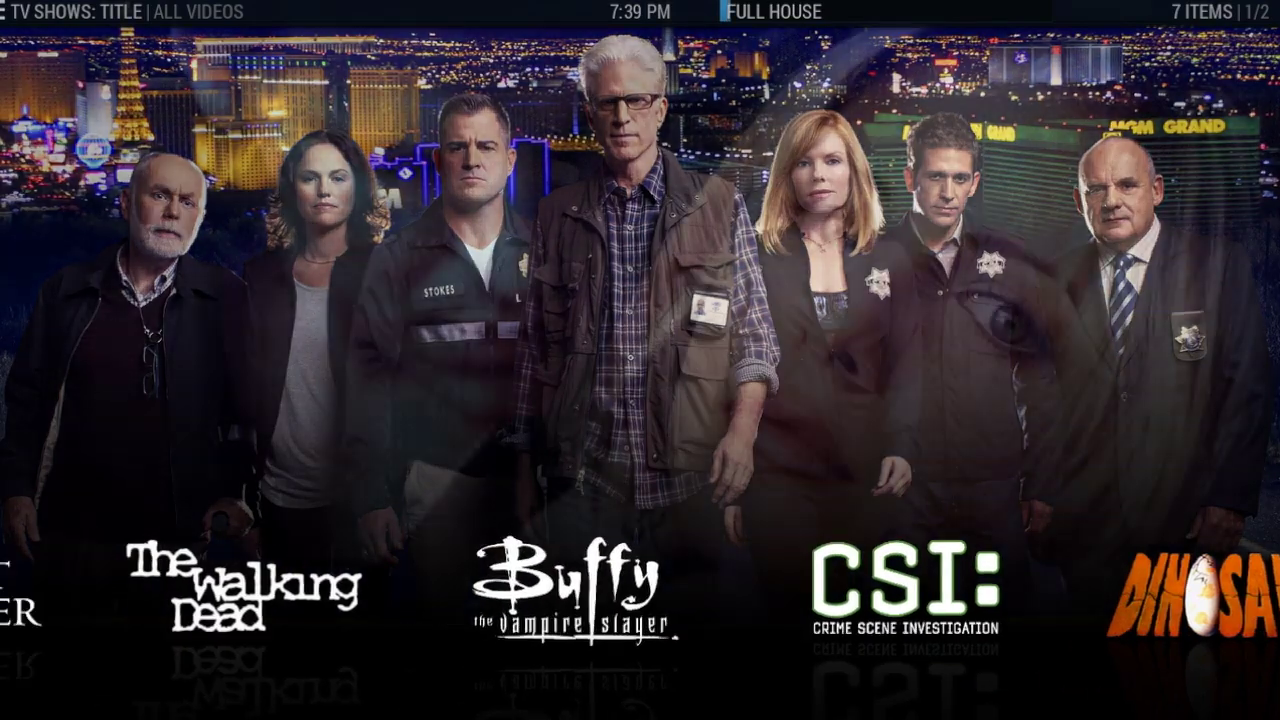
key(Left)
key(Left)
key(Left)
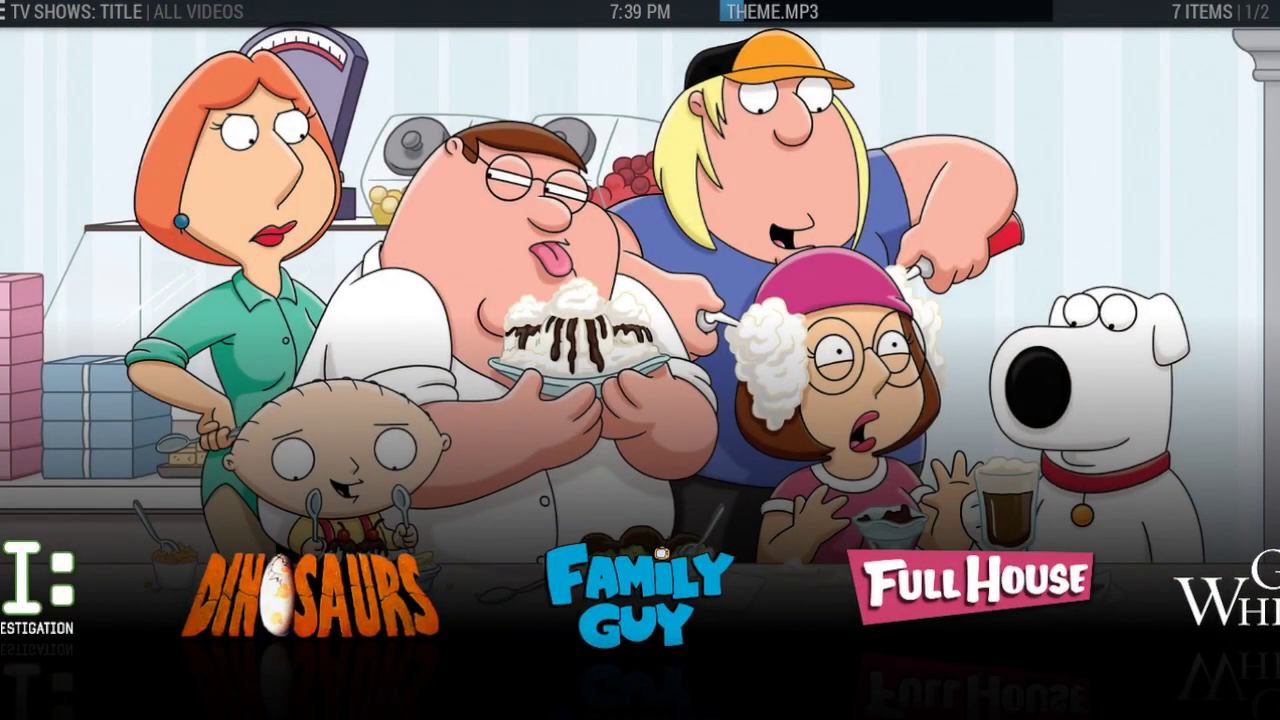
key(Escape)
key(Tab)
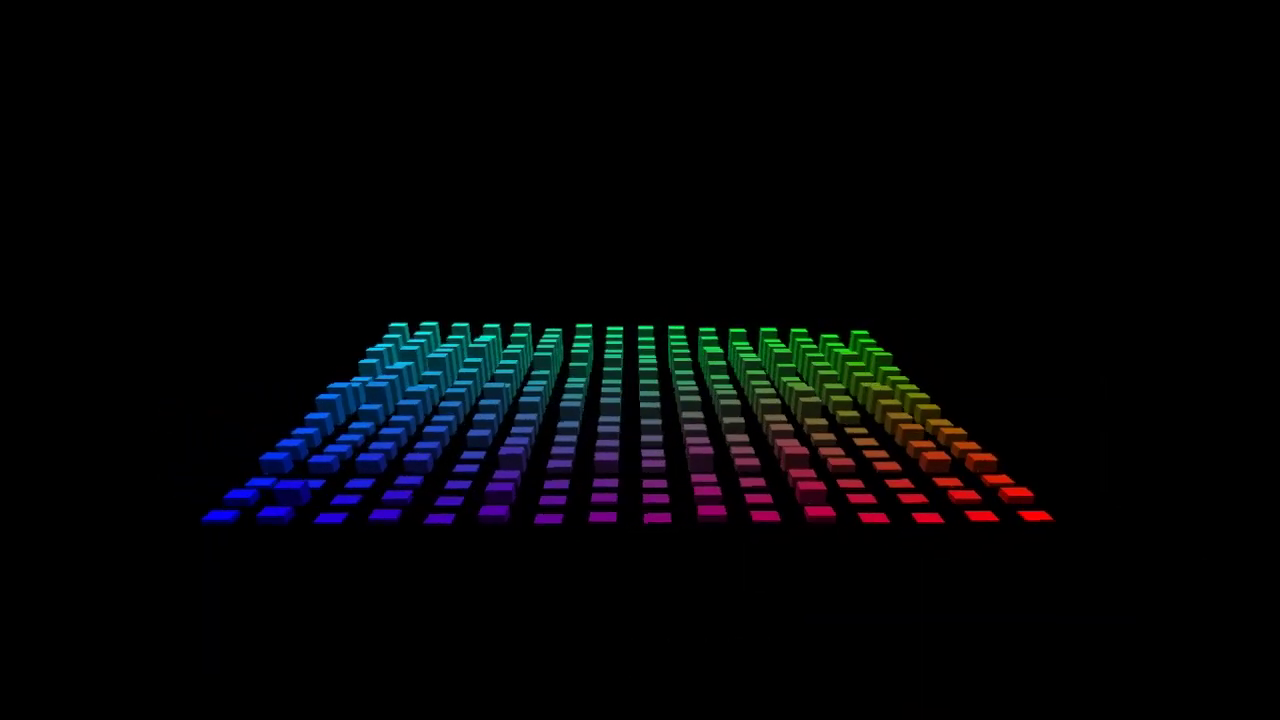
key(Escape)
key(Right)
key(Right)
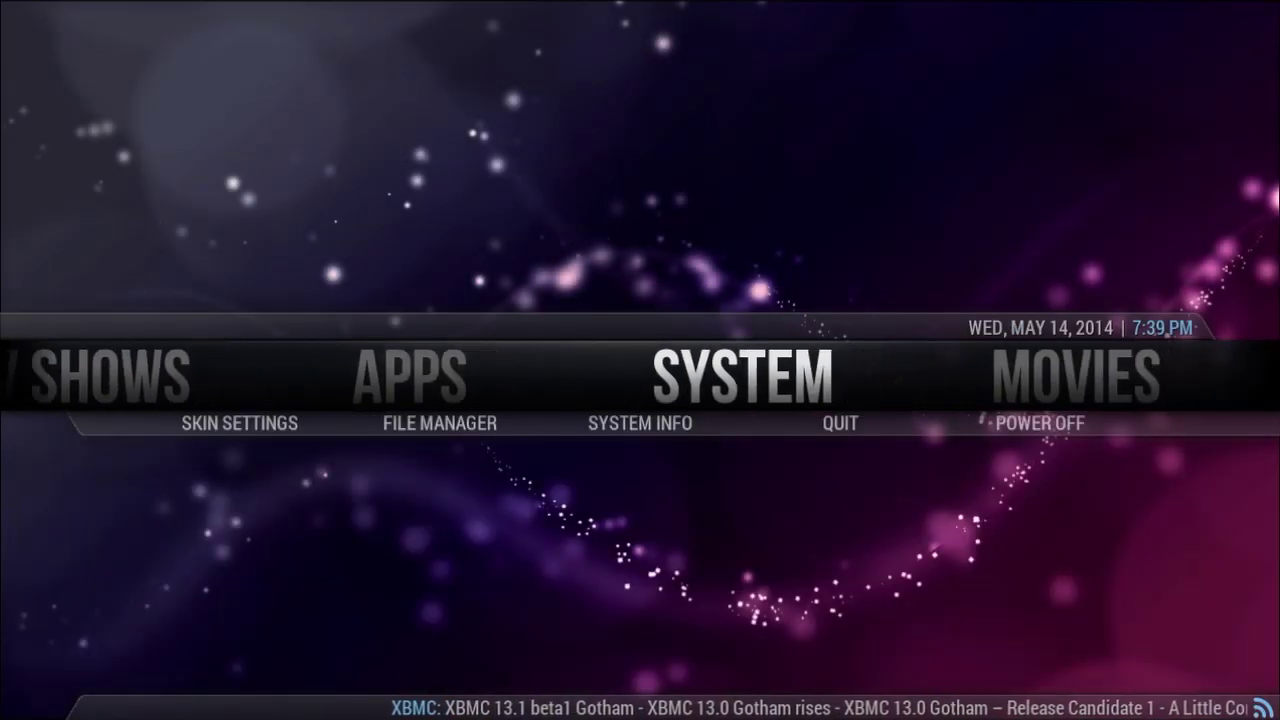
Open the TvTunes add-on from Apps > Programs and back out to the add-ons list.
key(Left)
key(Down)
key(Left)
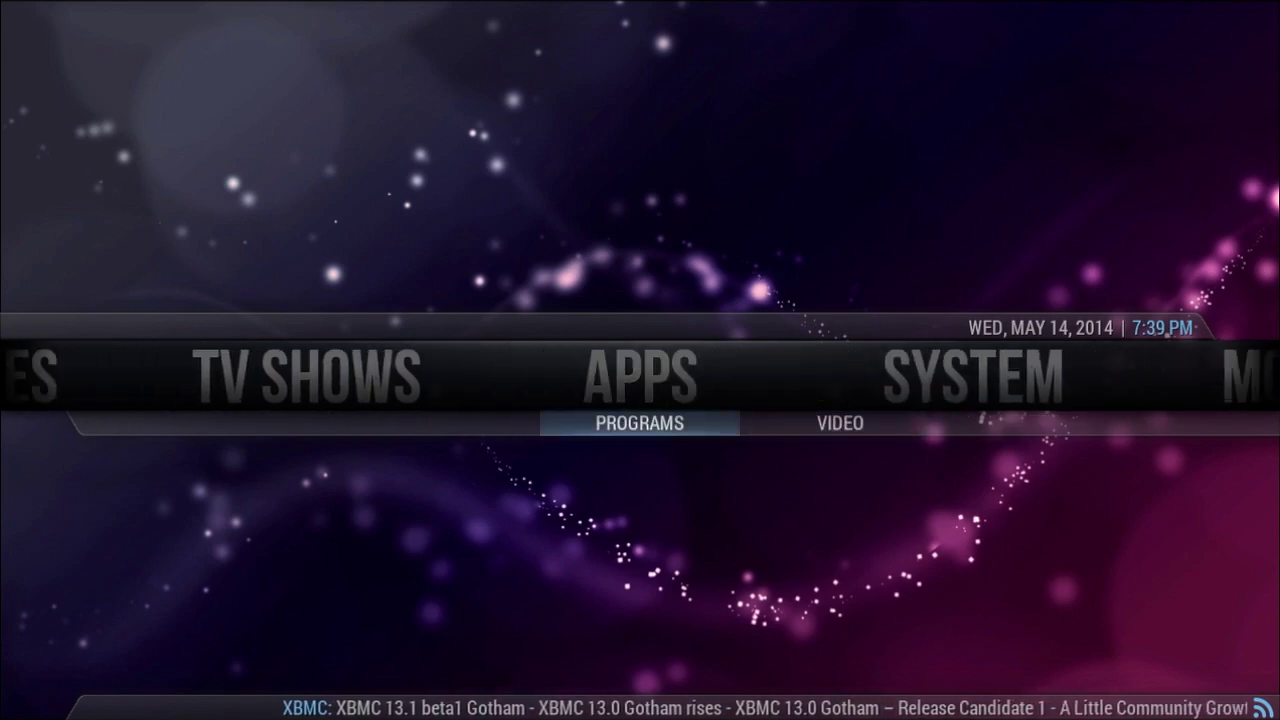
key(Return)
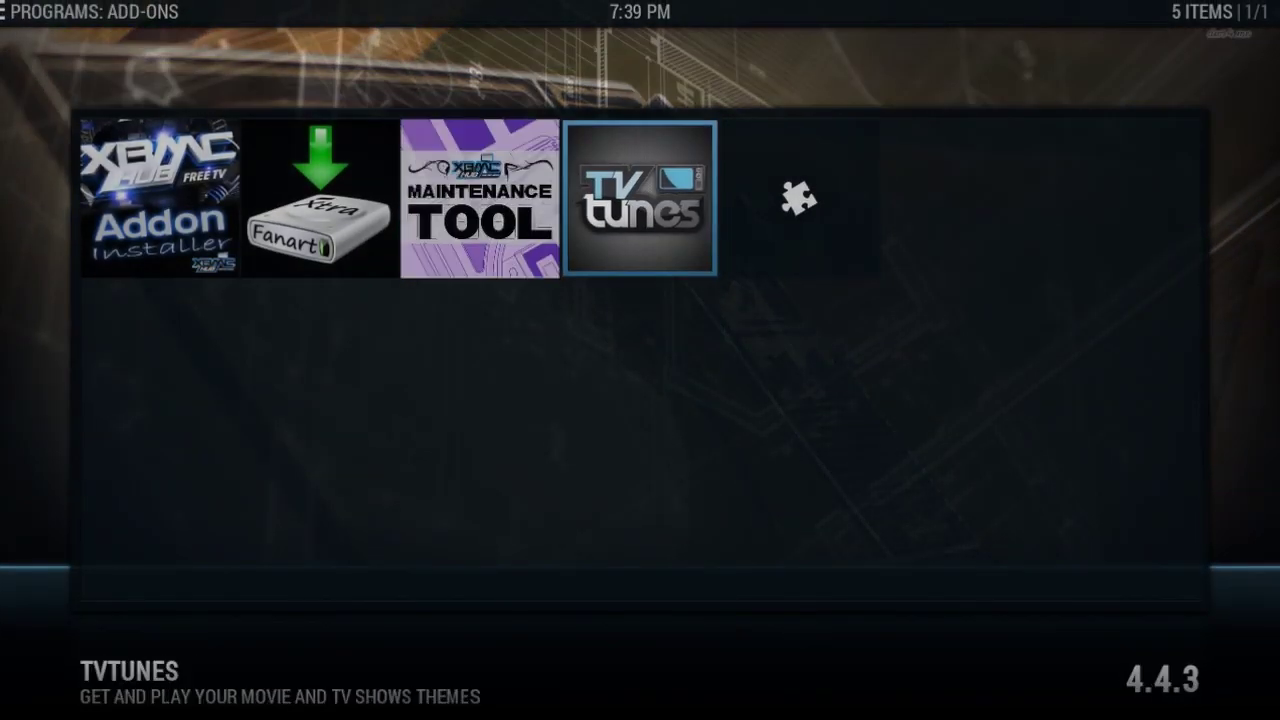
key(Return)
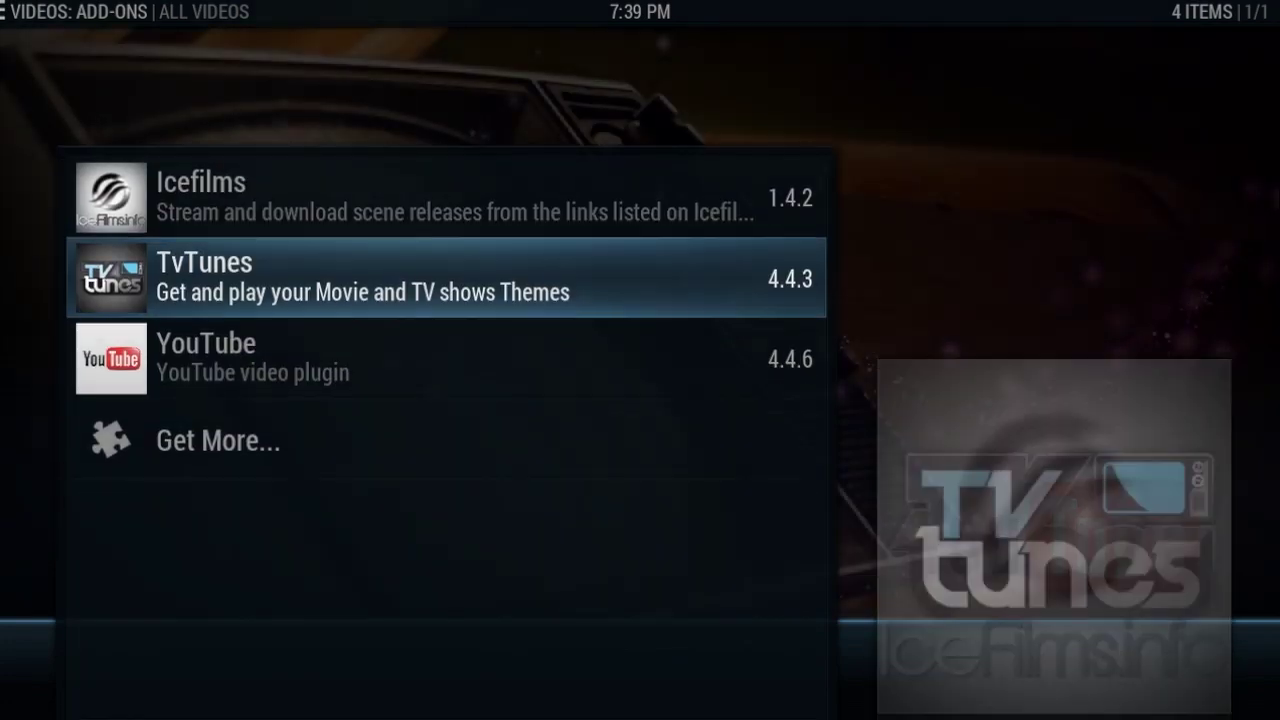
key(Down)
key(BackSpace)
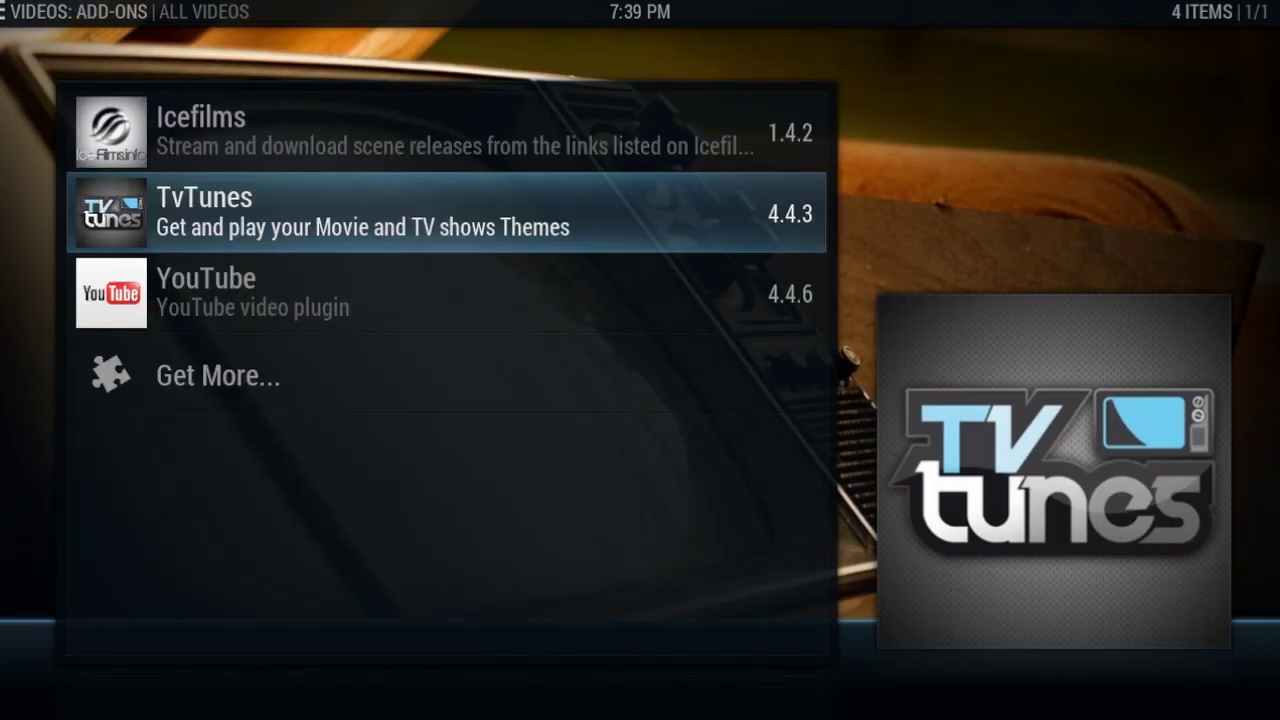
key(BackSpace)
key(BackSpace)
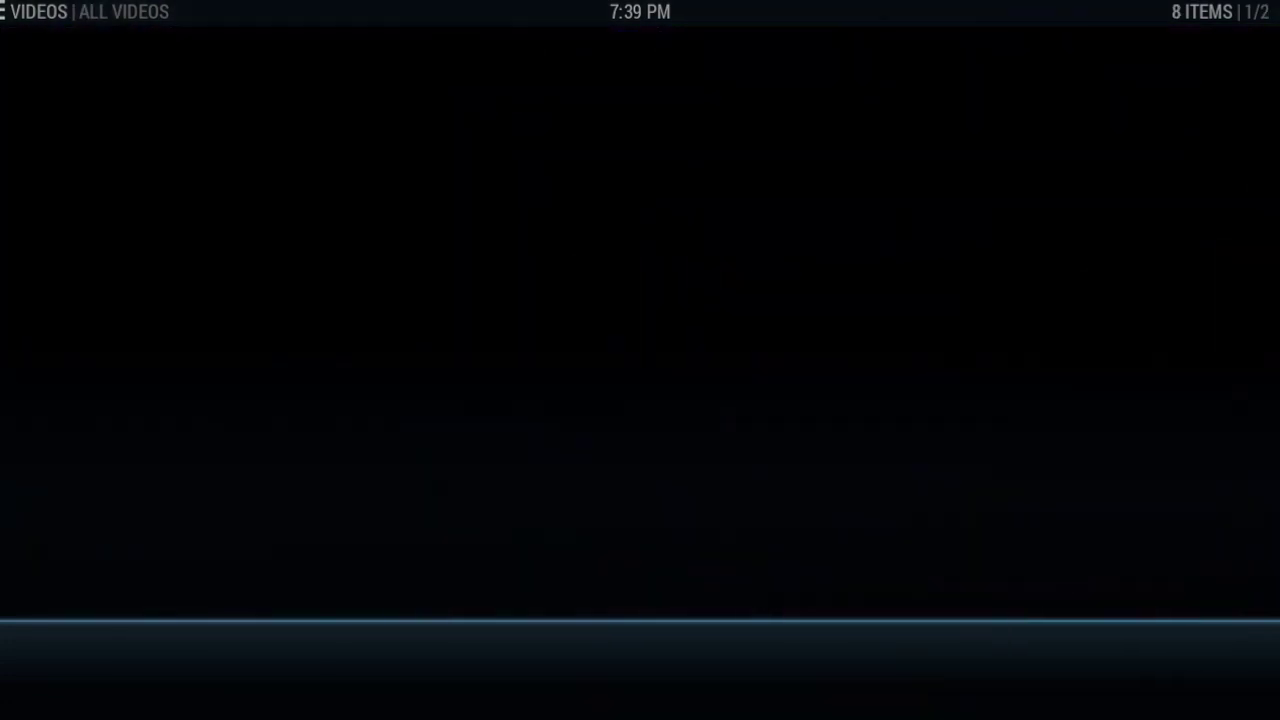
In TvTunes settings, turn off 'Play themes when browsing TV Show list' and save with OK.
key(c)
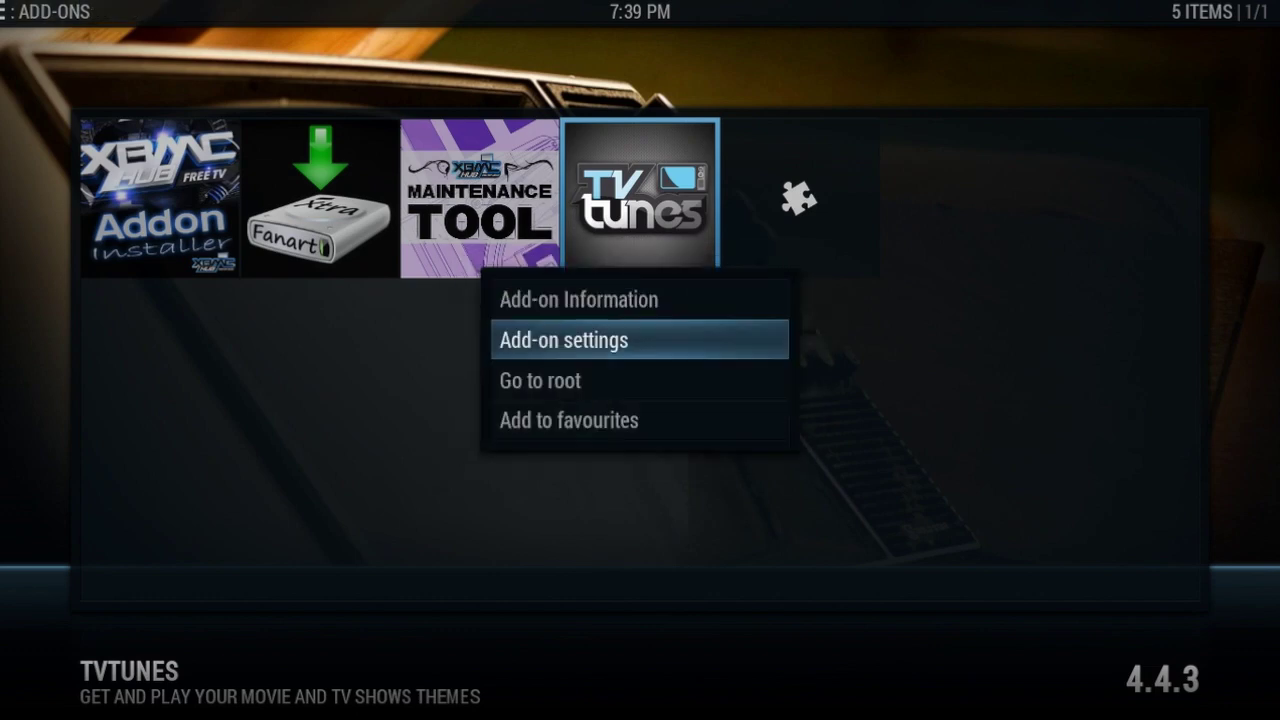
key(Return)
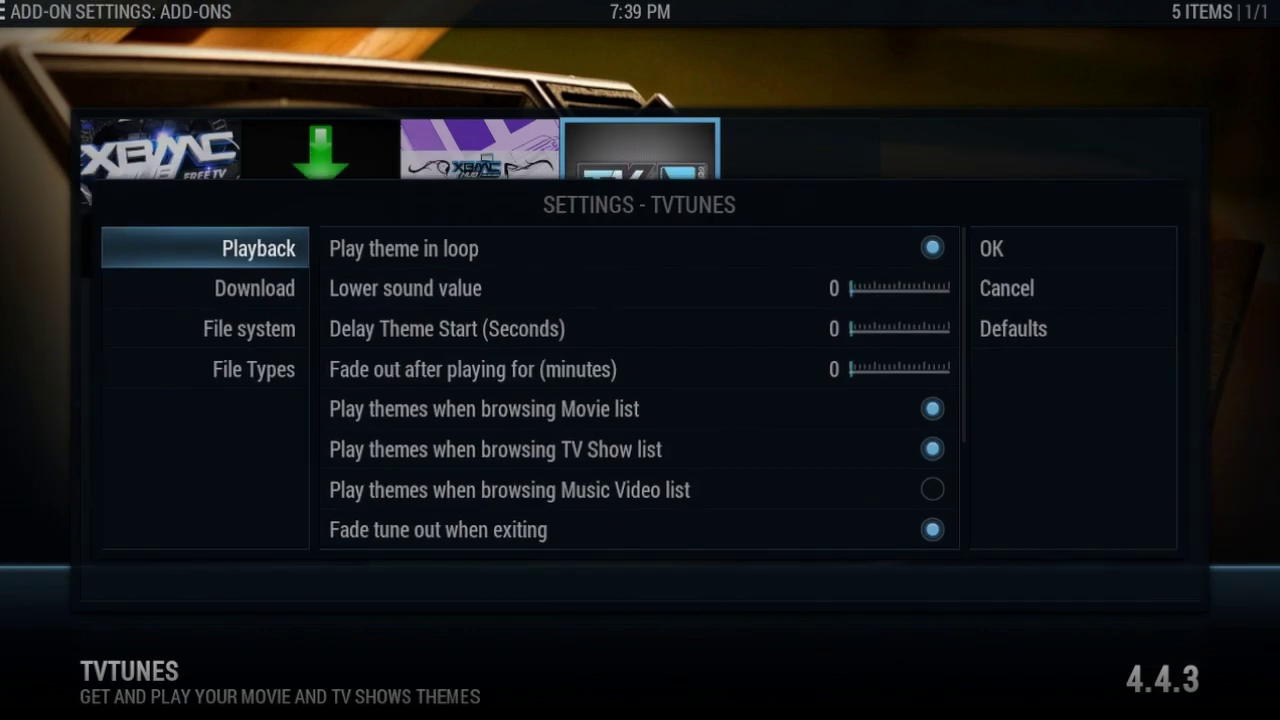
key(Right)
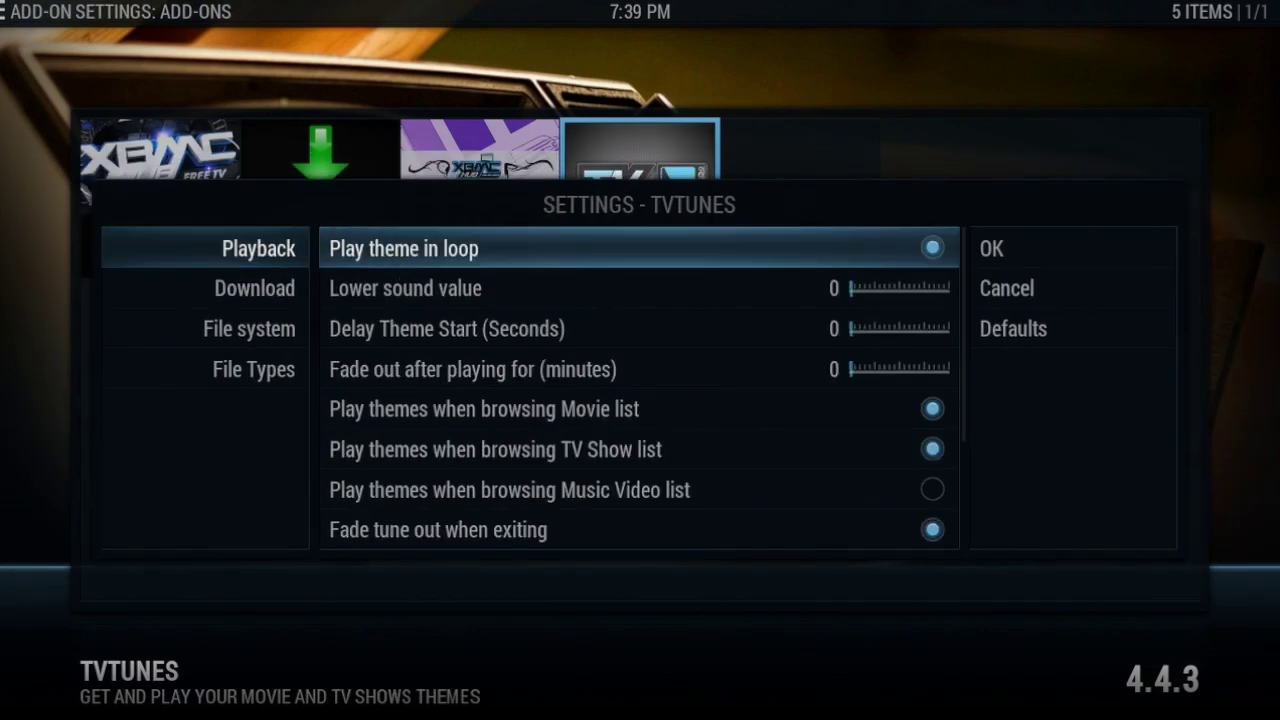
key(Down)
key(Down)
key(Down)
key(Down)
key(Down)
key(Return)
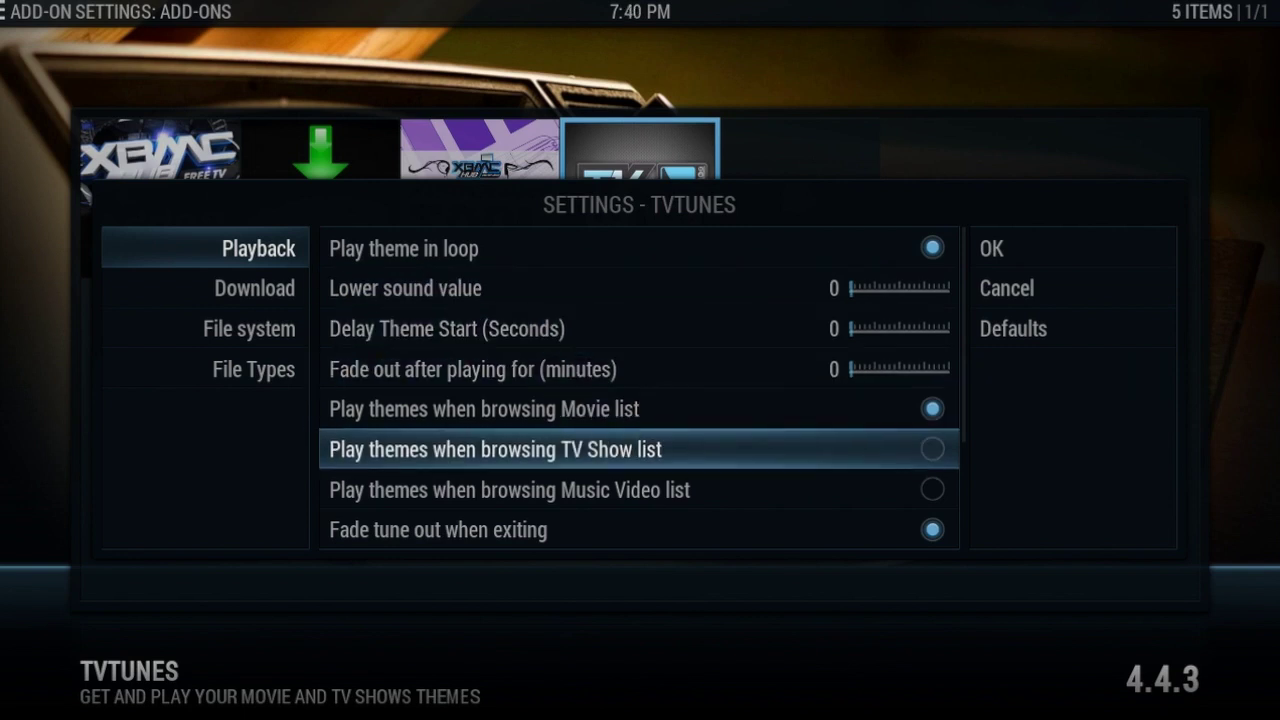
key(Up)
key(Right)
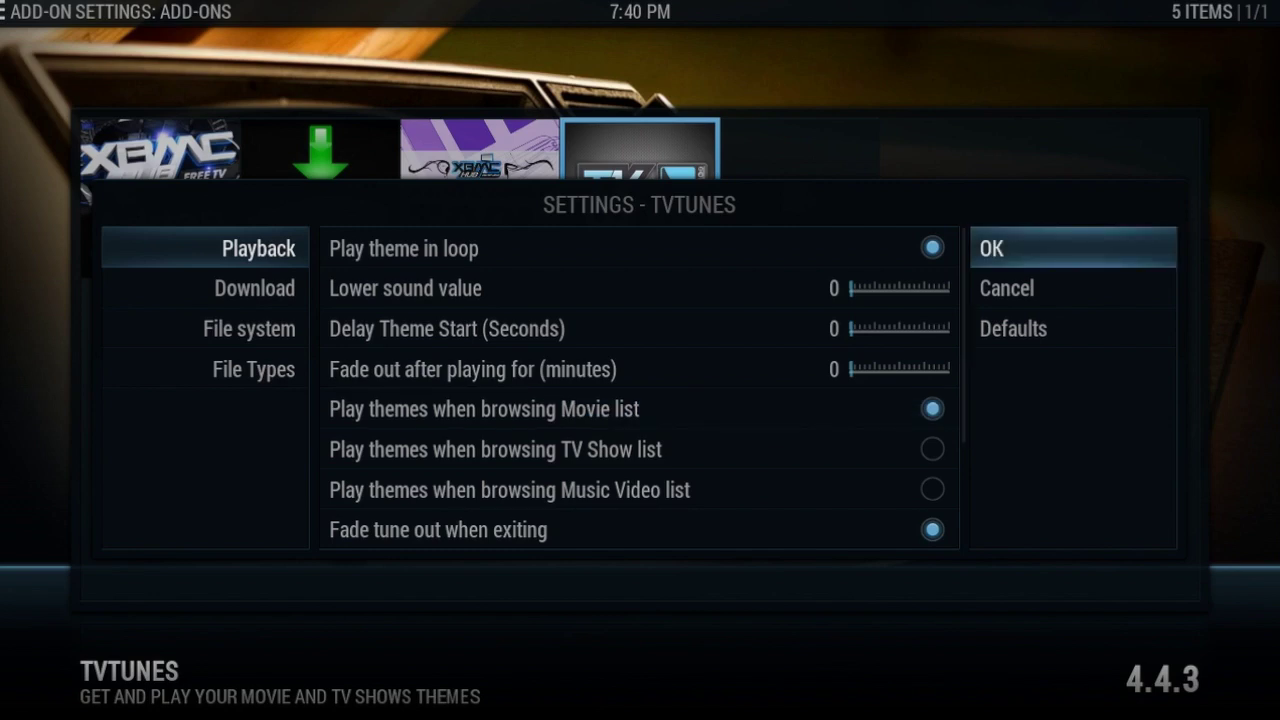
key(Return)
key(Escape)
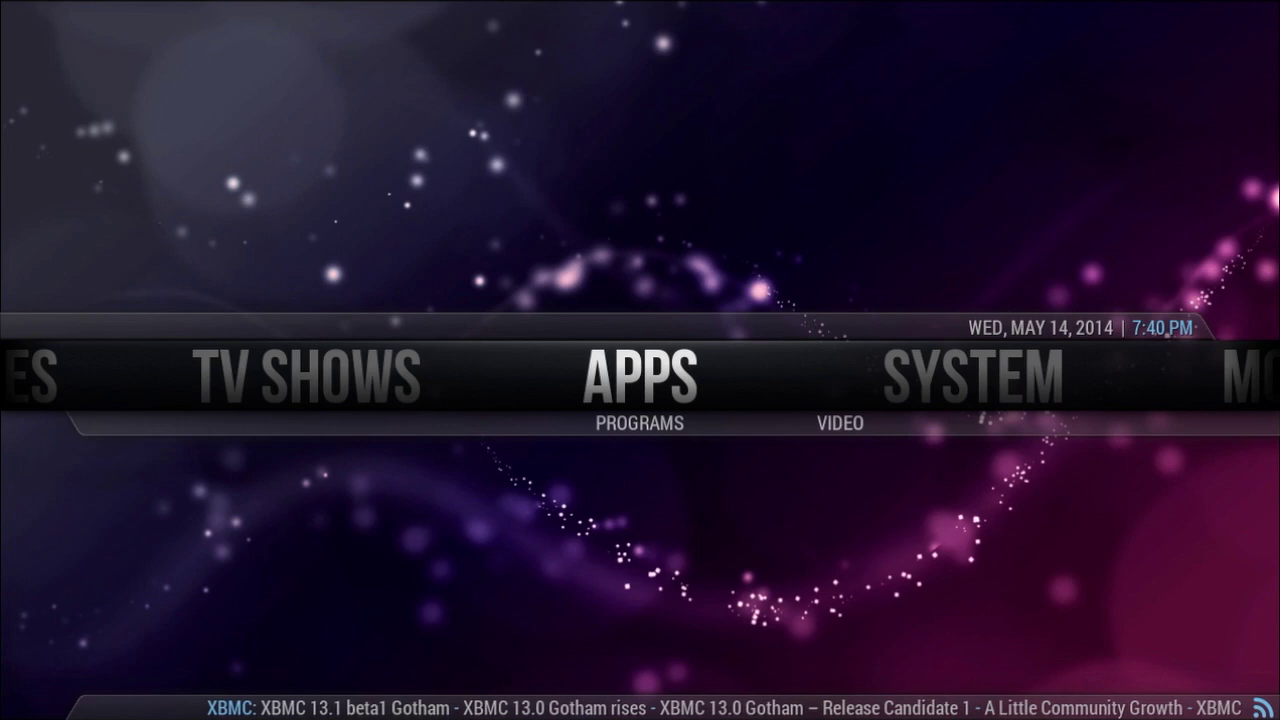
Switch to Desktop 2, open Macintosh HD in Finder and go to the TV Shows folder.
key(ctrl+Up)
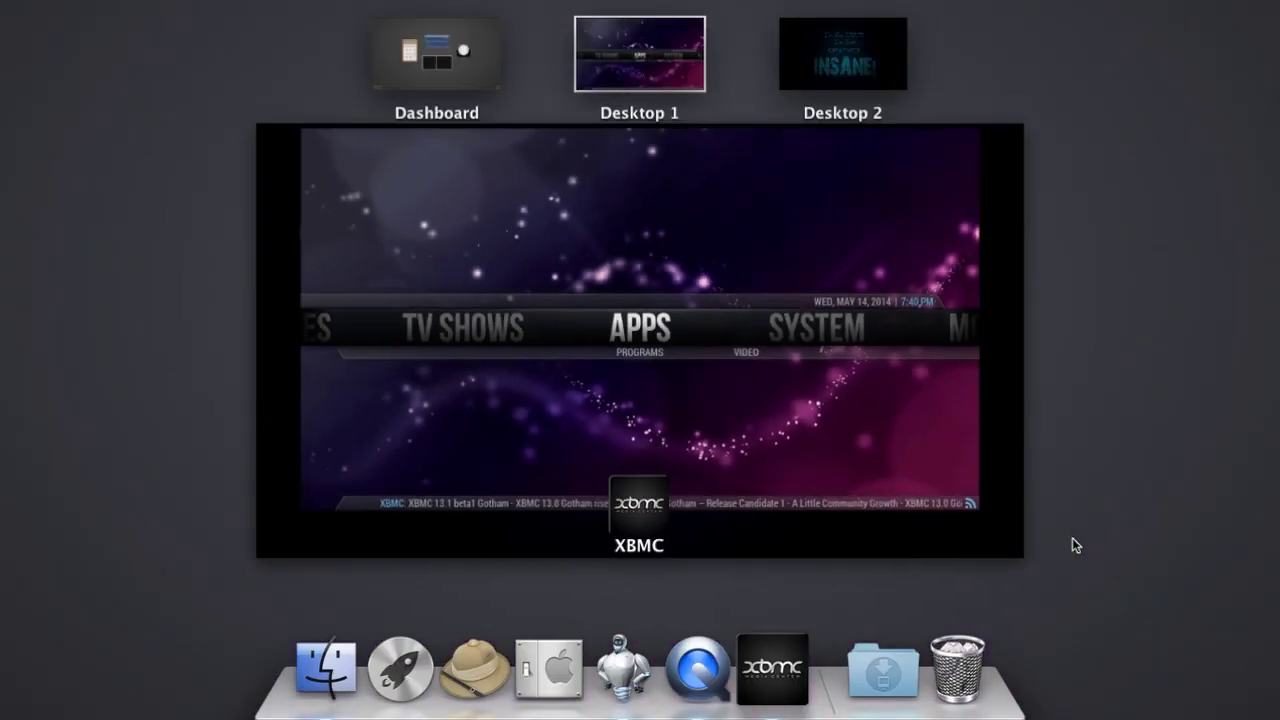
click(830, 75)
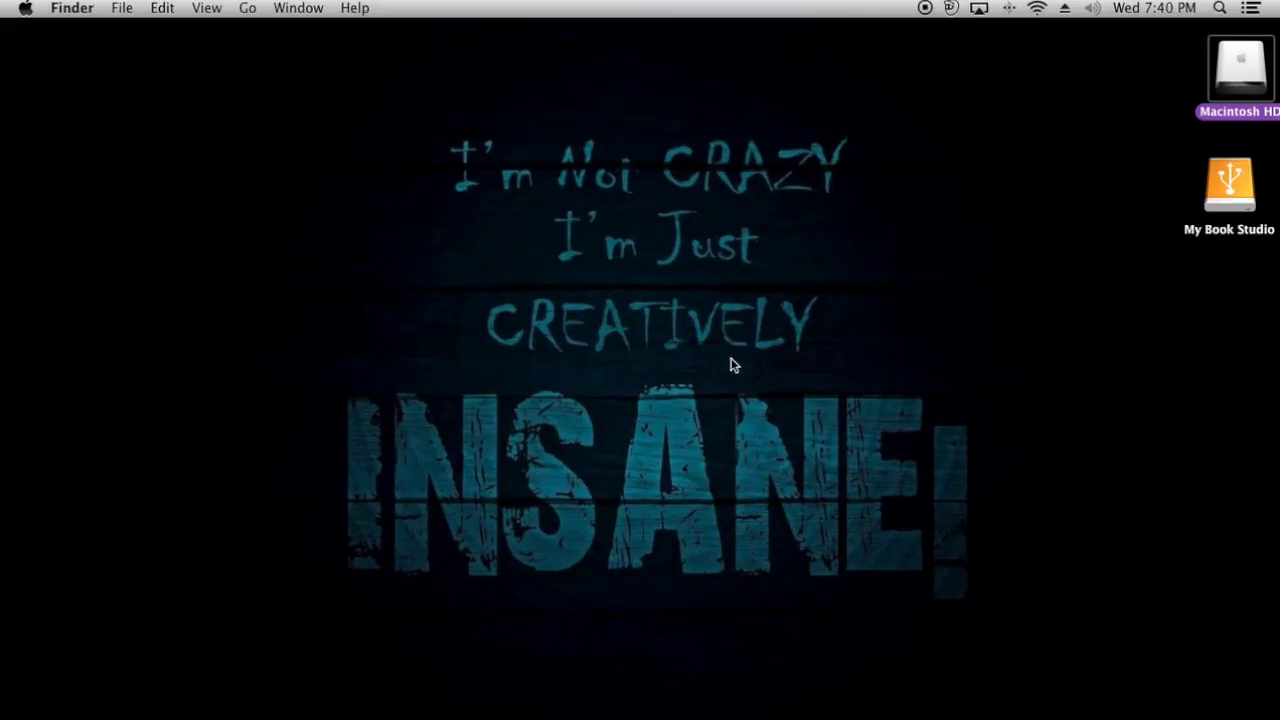
click(1249, 85)
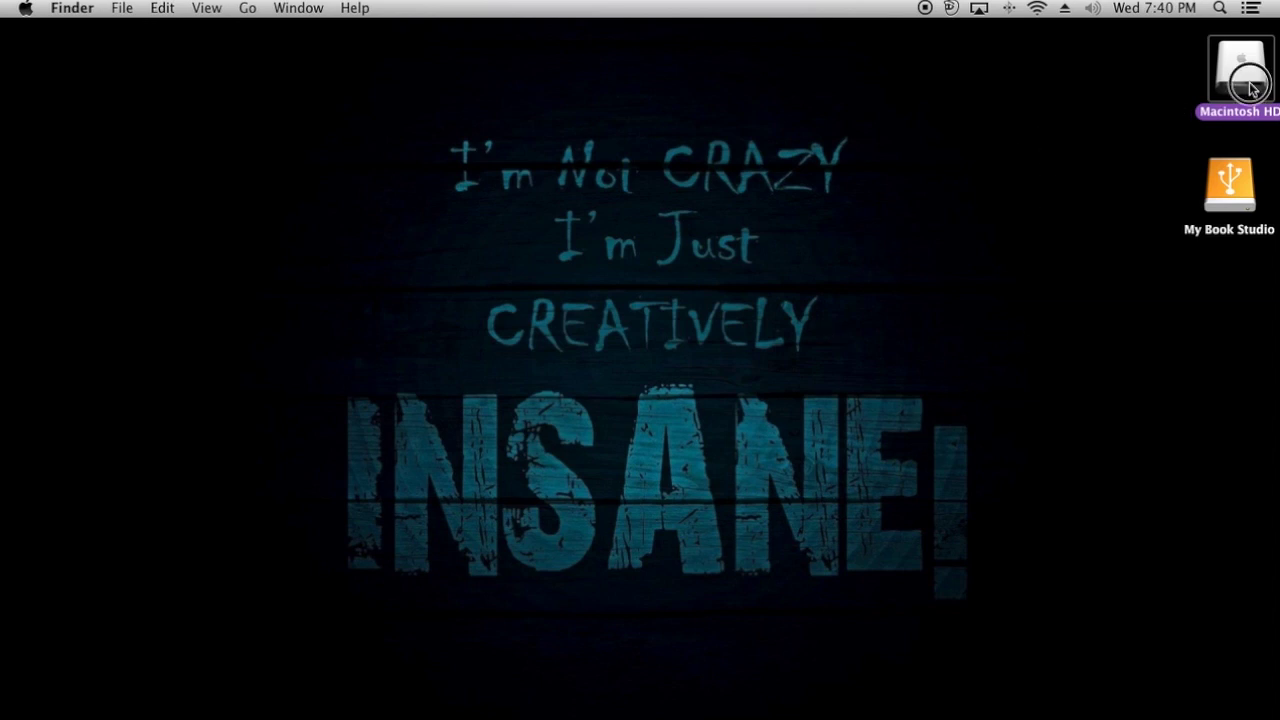
double_click(1249, 85)
drag(797, 249, 677, 193)
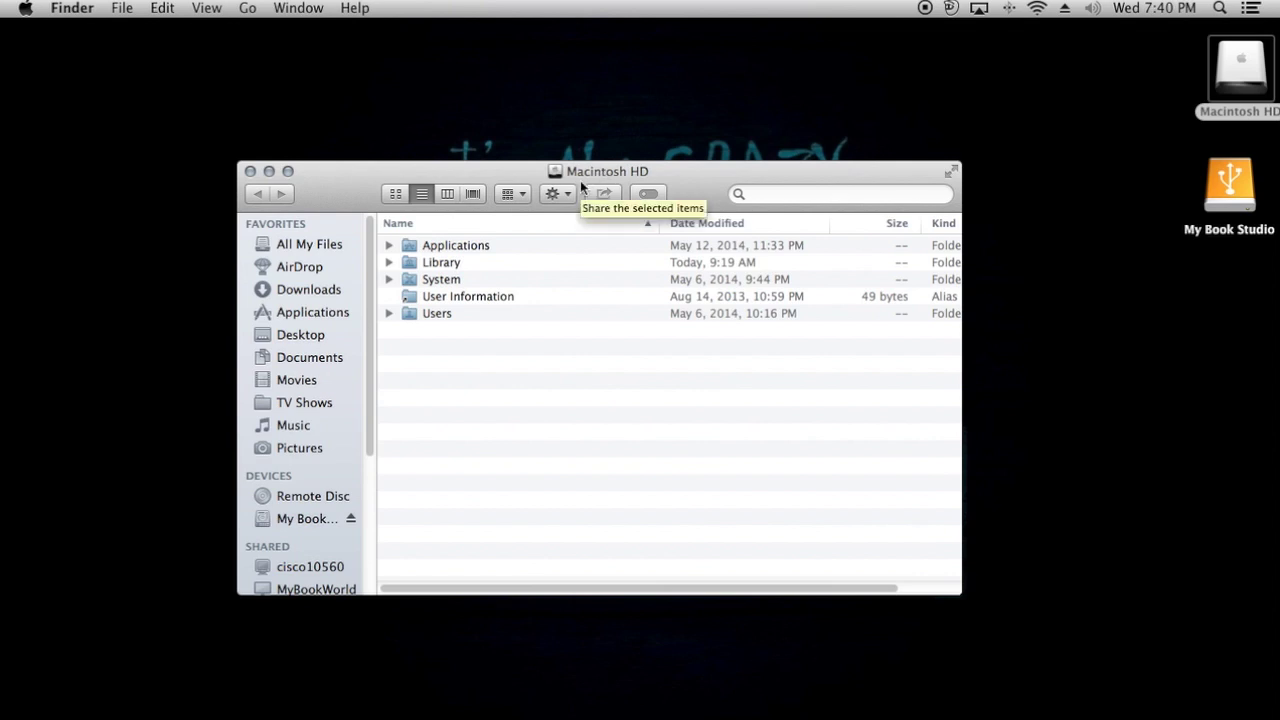
drag(669, 190, 666, 164)
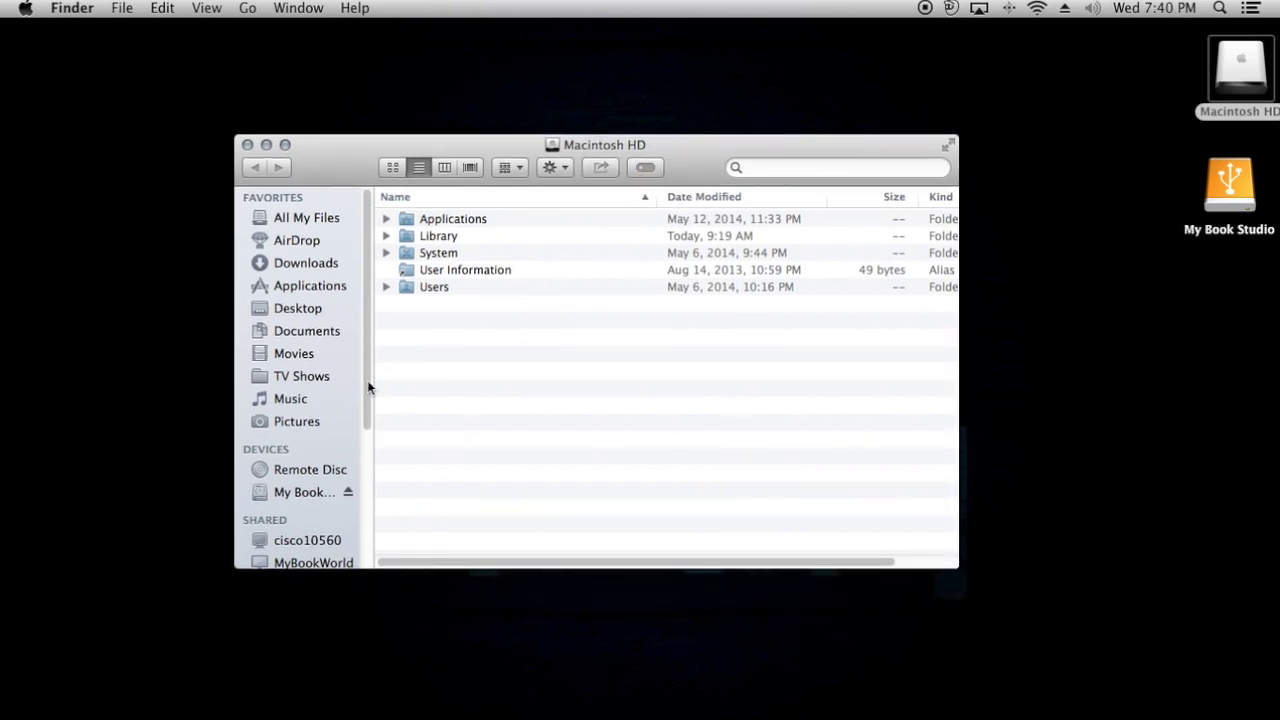
click(299, 358)
click(262, 376)
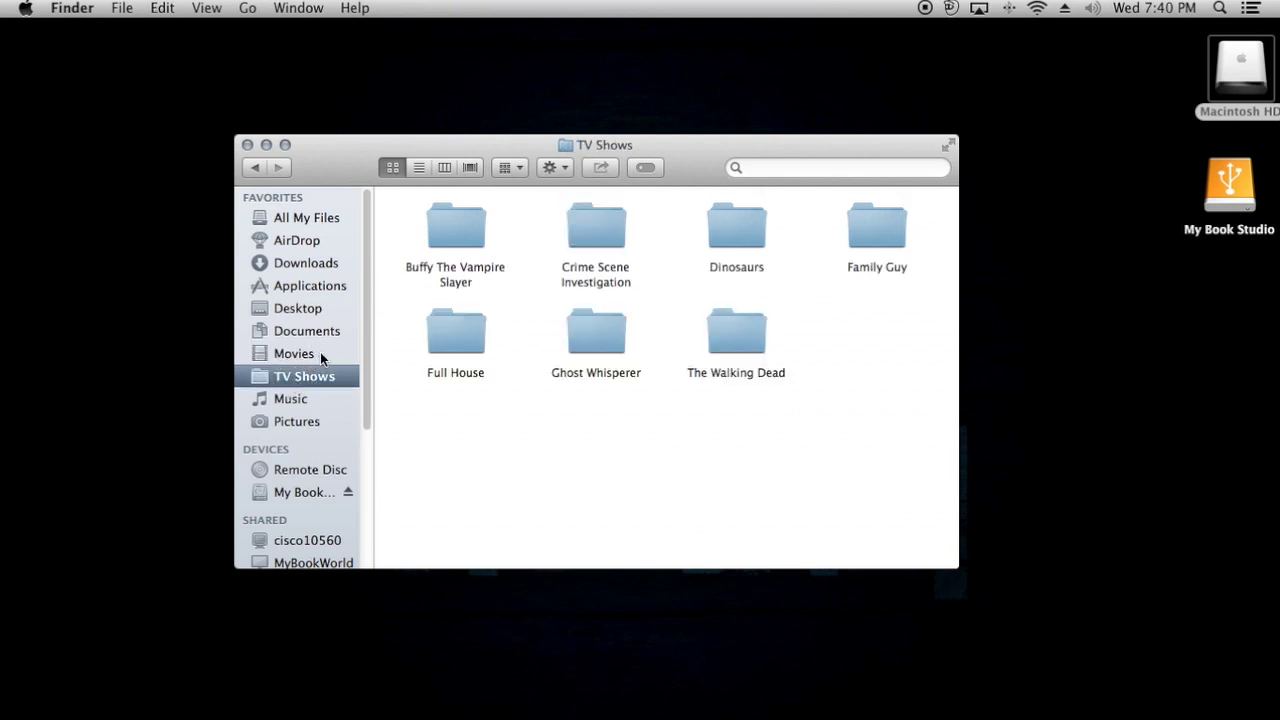
Locate theme.mp3 inside The Walking Dead and Ghost Whisperer folders.
double_click(747, 333)
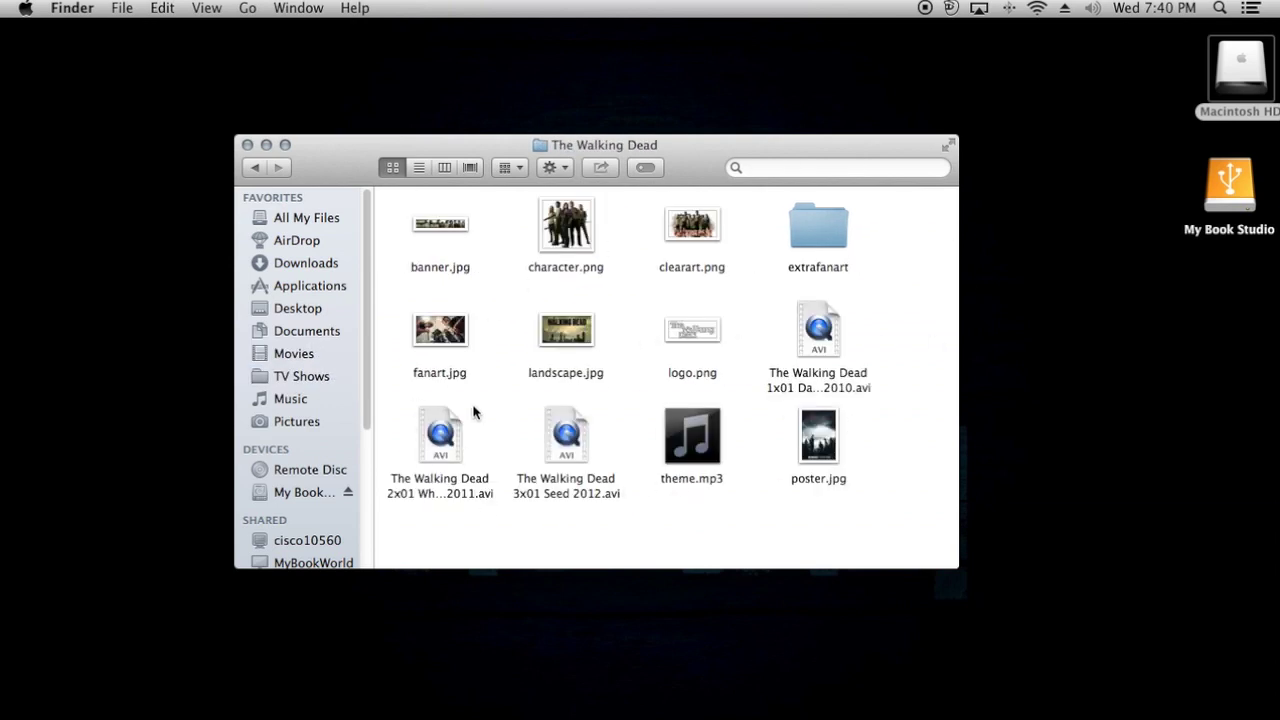
click(706, 485)
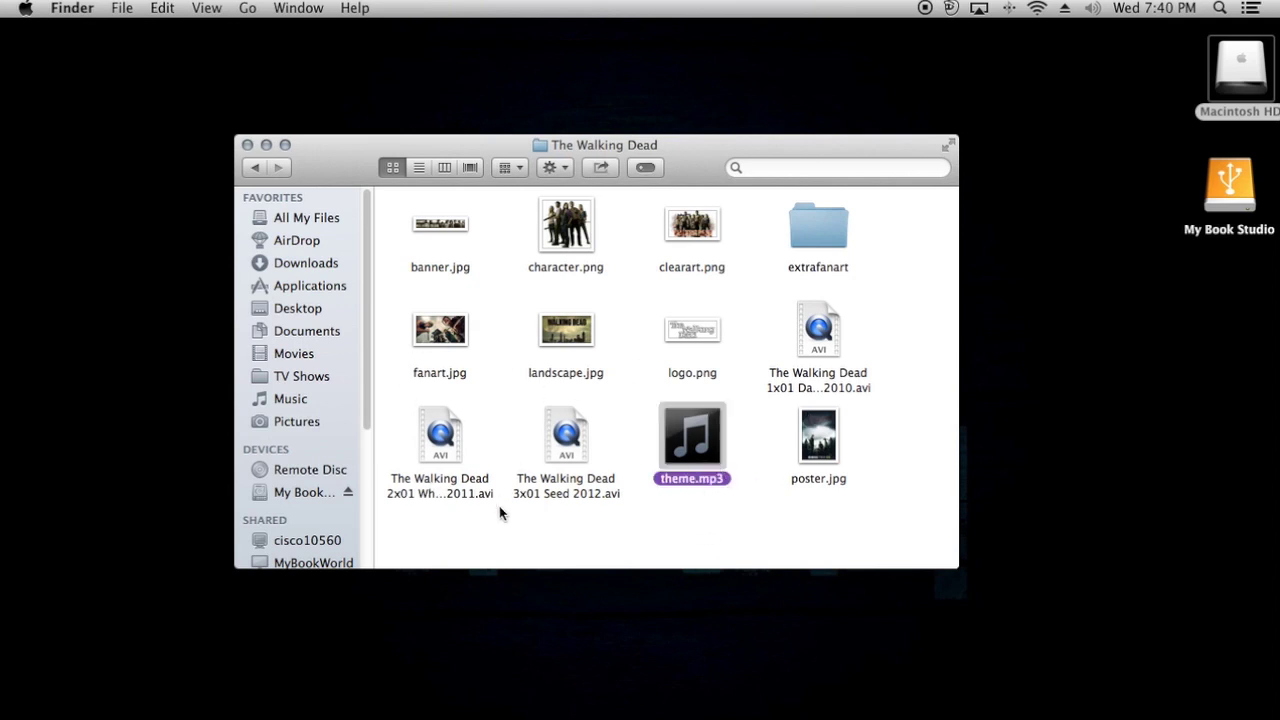
click(254, 169)
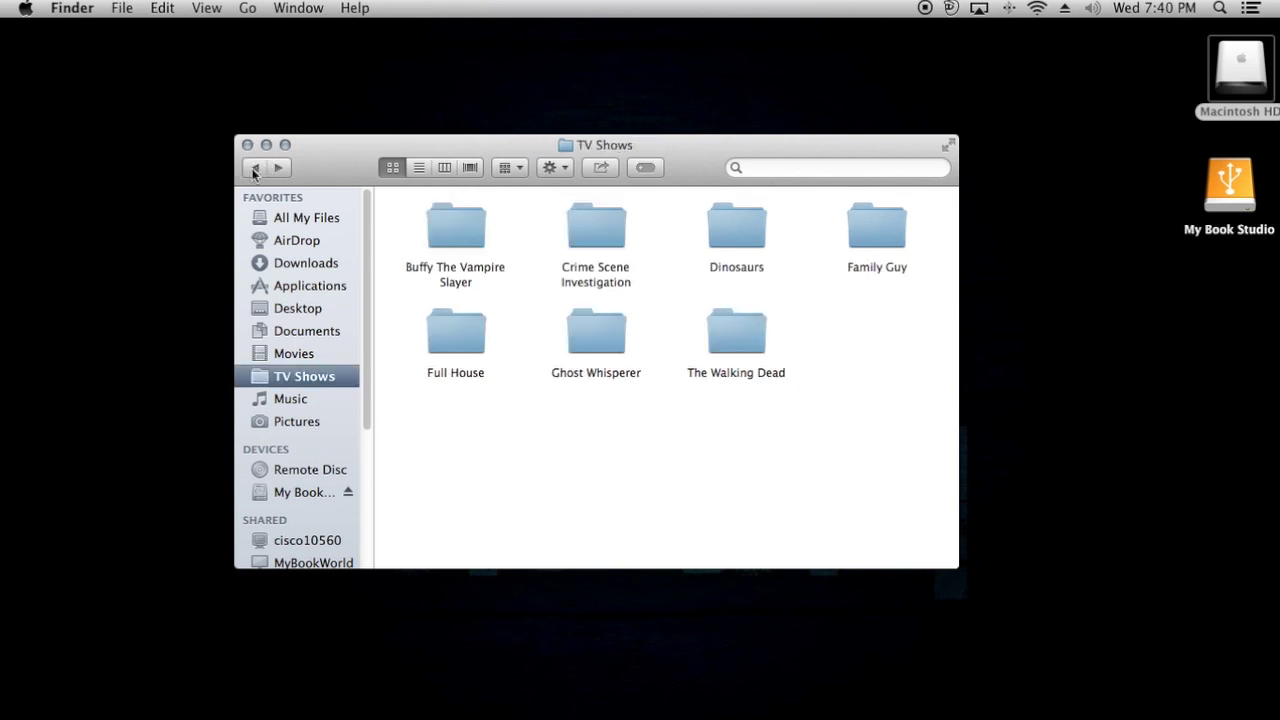
double_click(607, 347)
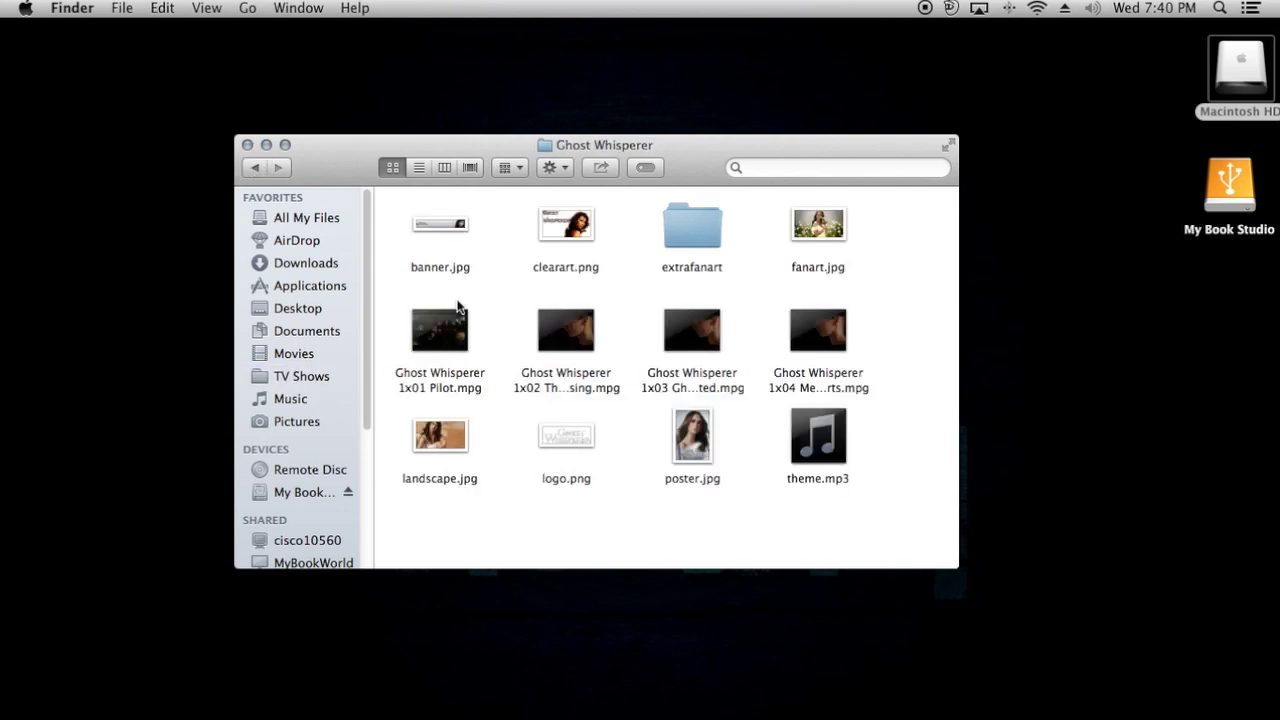
click(806, 484)
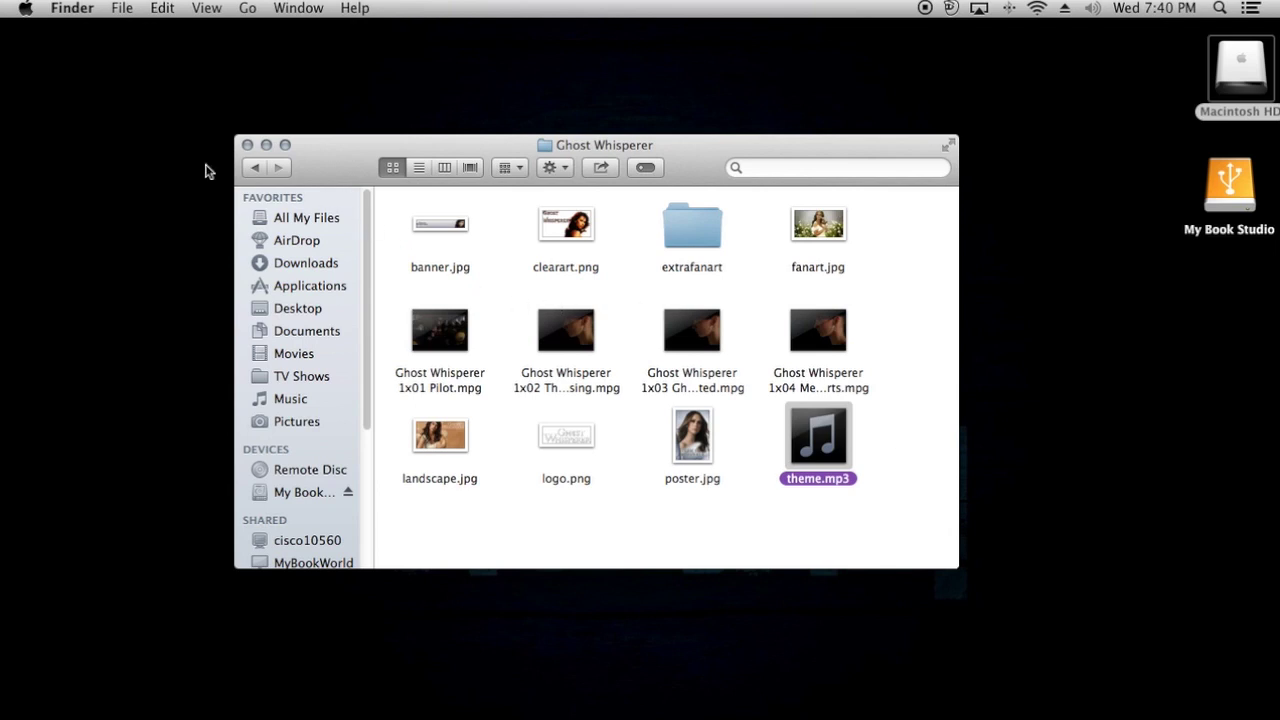
click(255, 169)
Open the Movies folder of films and scroll through its contents.
click(295, 355)
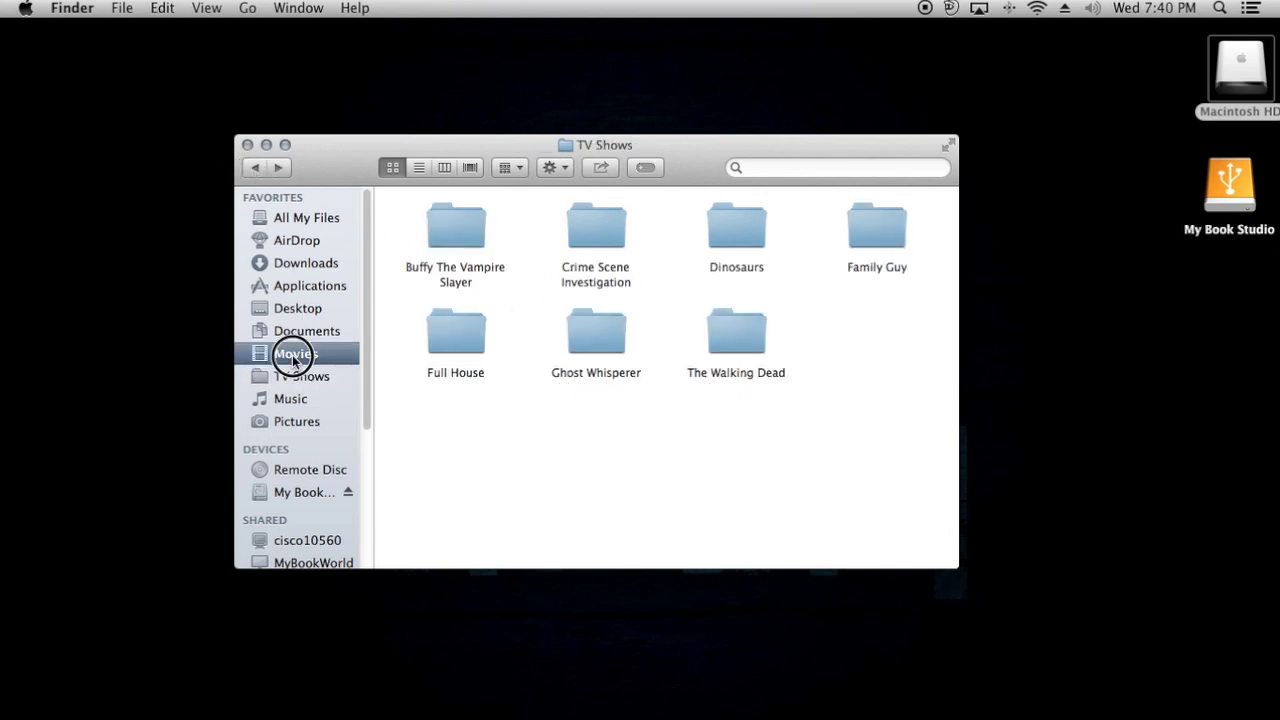
double_click(819, 235)
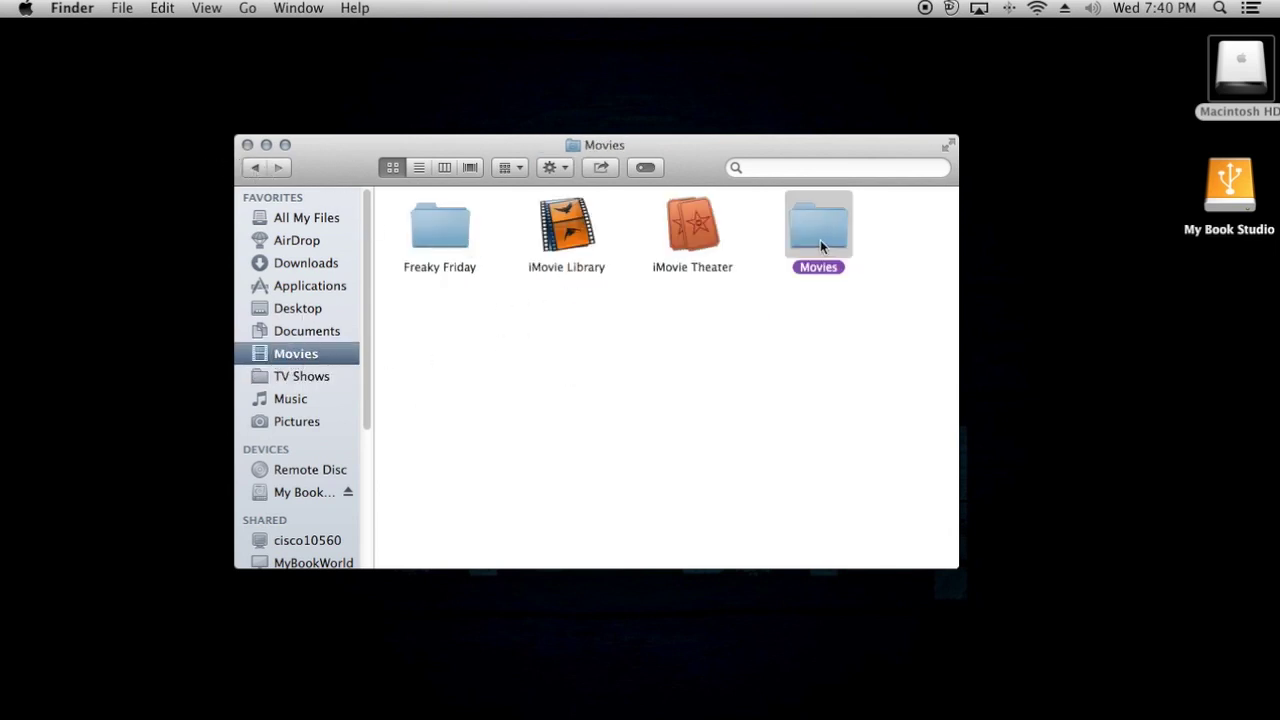
scroll(603, 349, down, 15)
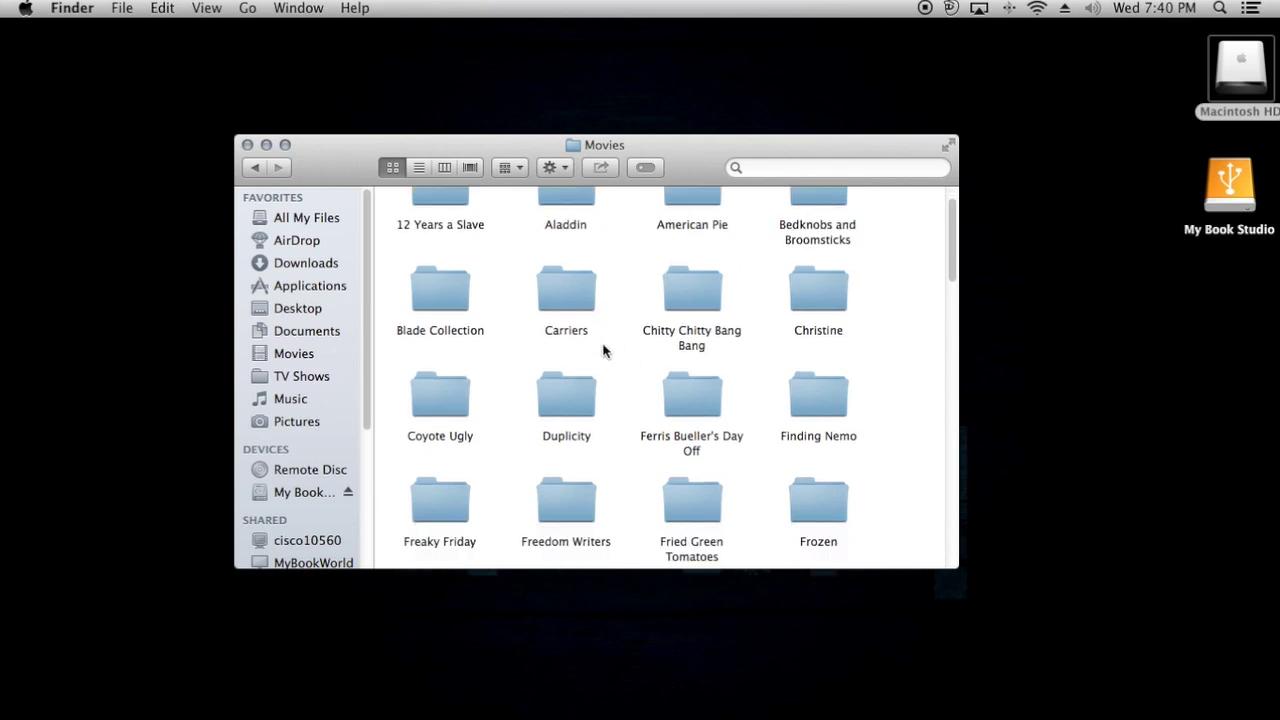
scroll(604, 333, up, 5)
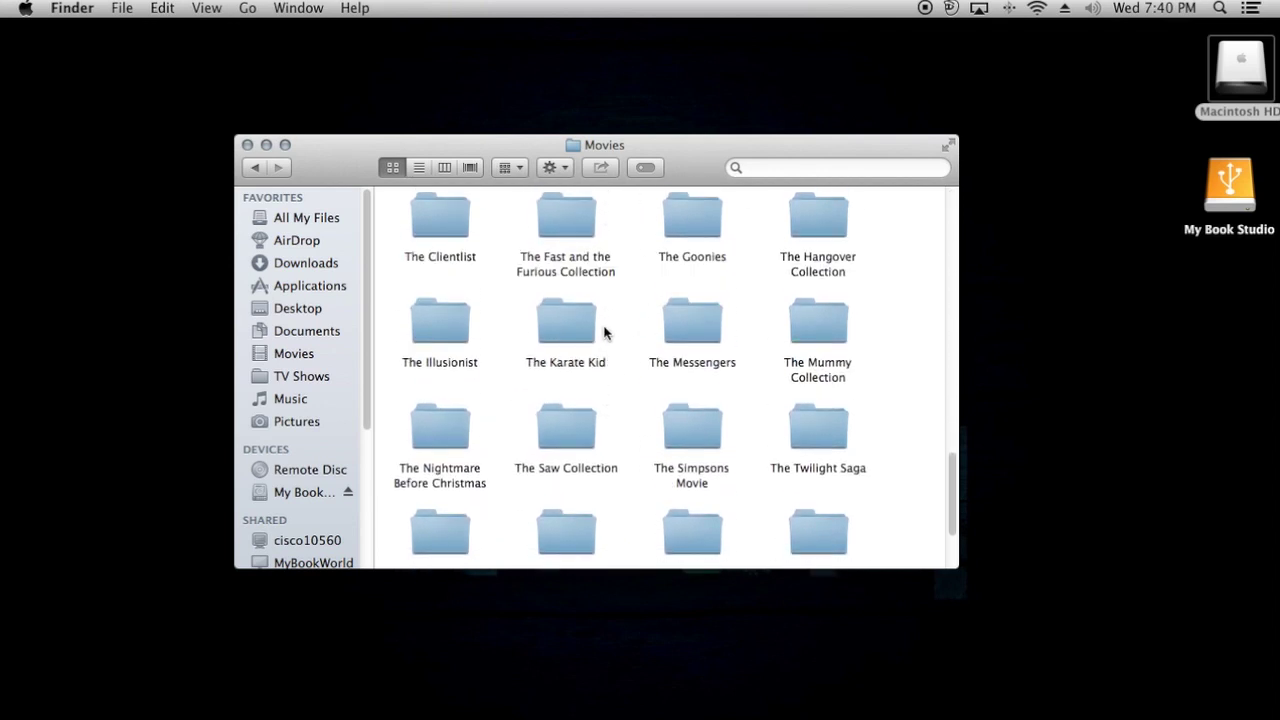
scroll(604, 333, up, 3)
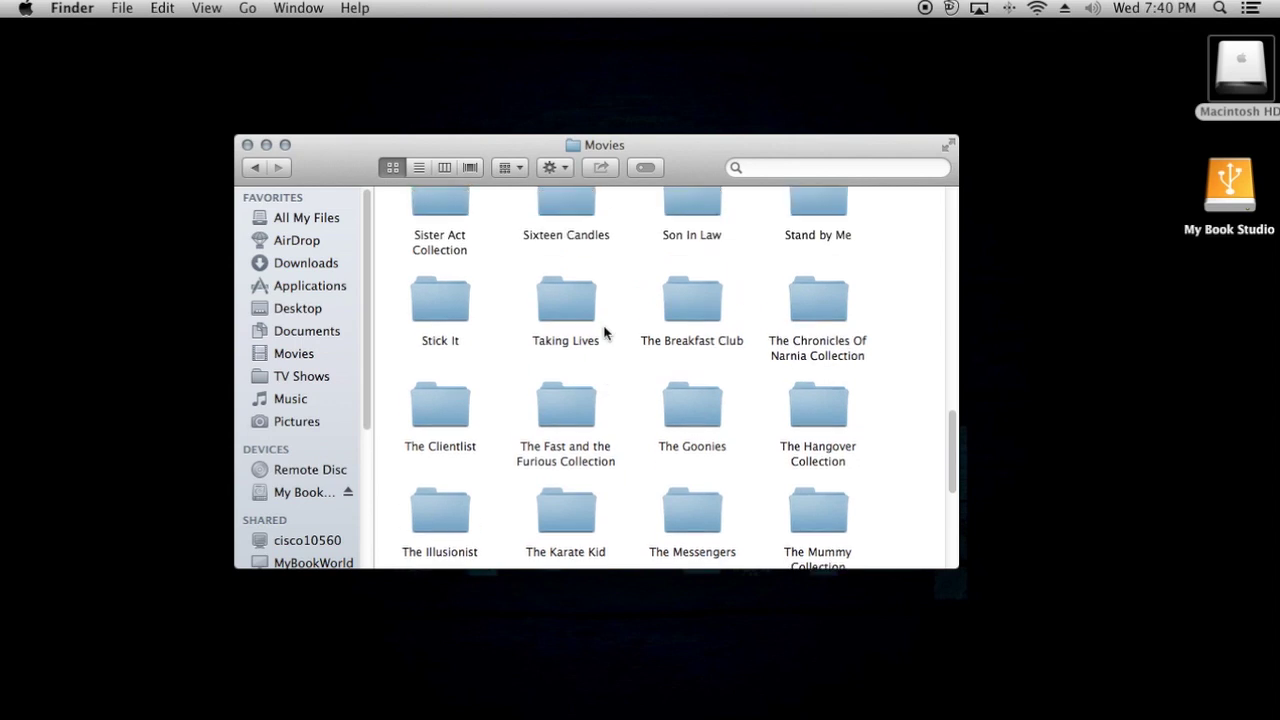
scroll(604, 333, down, 6)
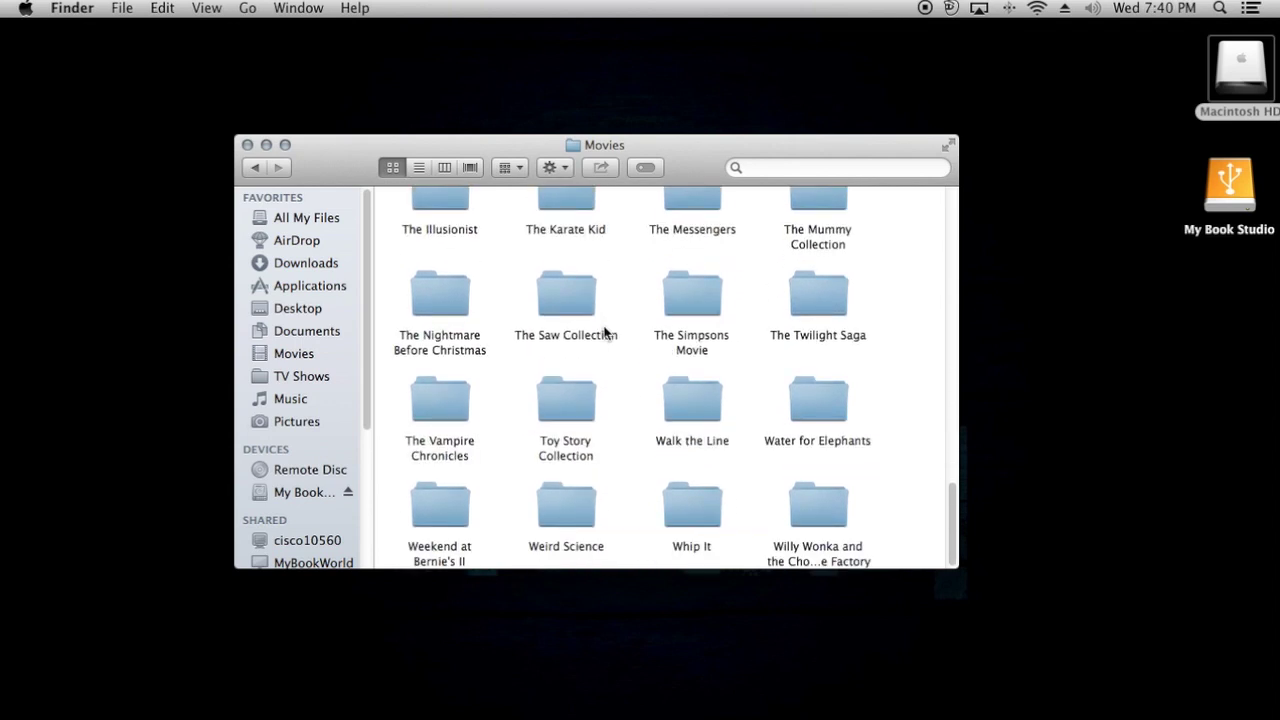
scroll(604, 333, up, 1)
scroll(604, 333, down, 1)
Open Toy Story Collection, select its theme.mp3, and peek into the Toy Story folder.
double_click(567, 402)
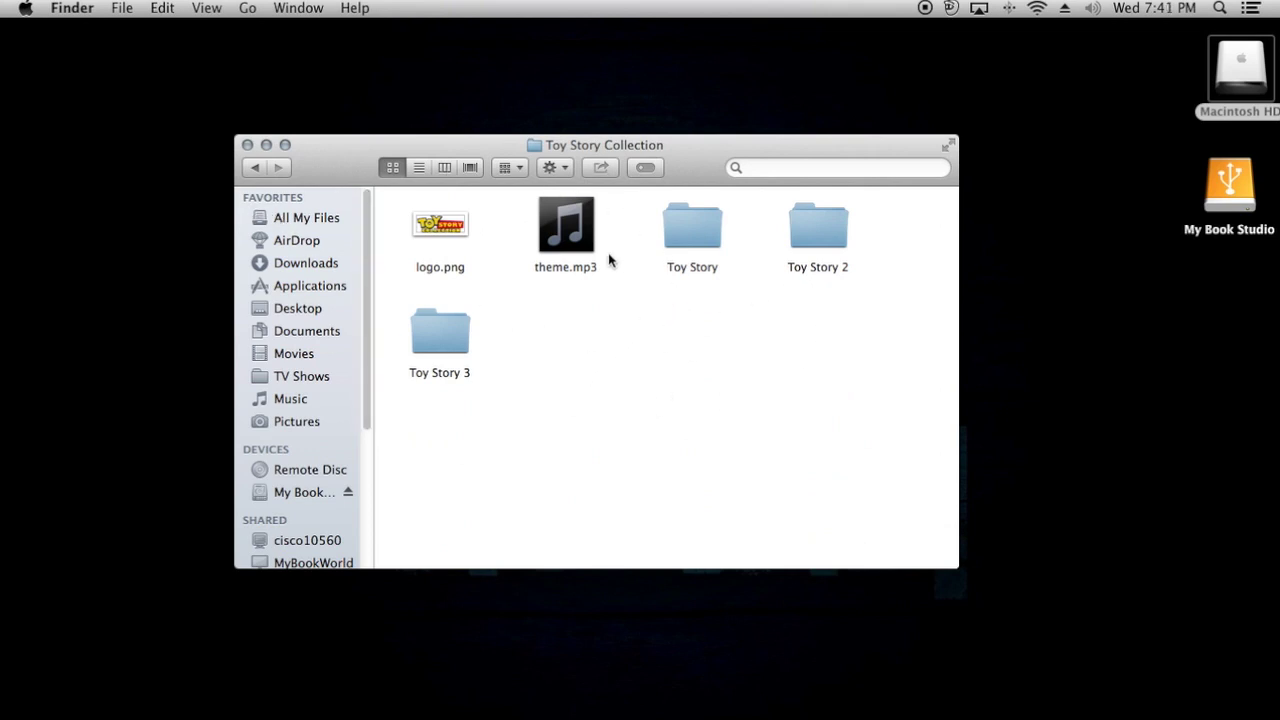
click(567, 224)
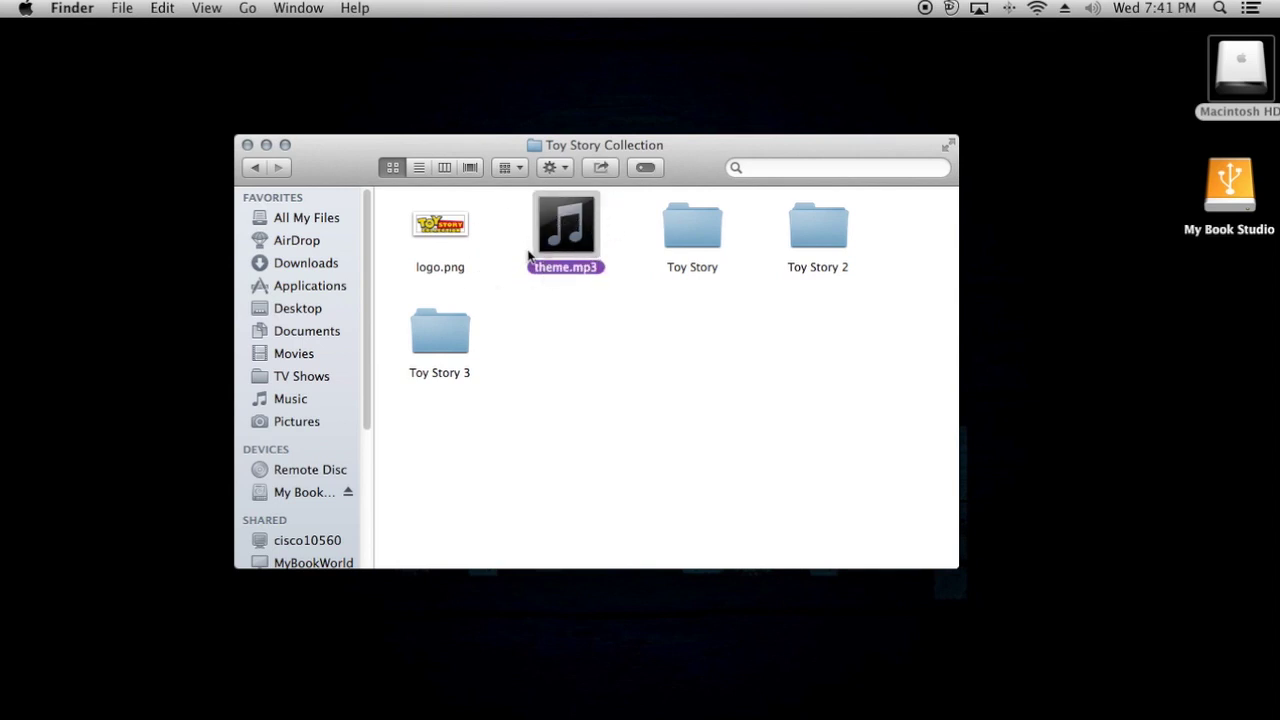
double_click(676, 247)
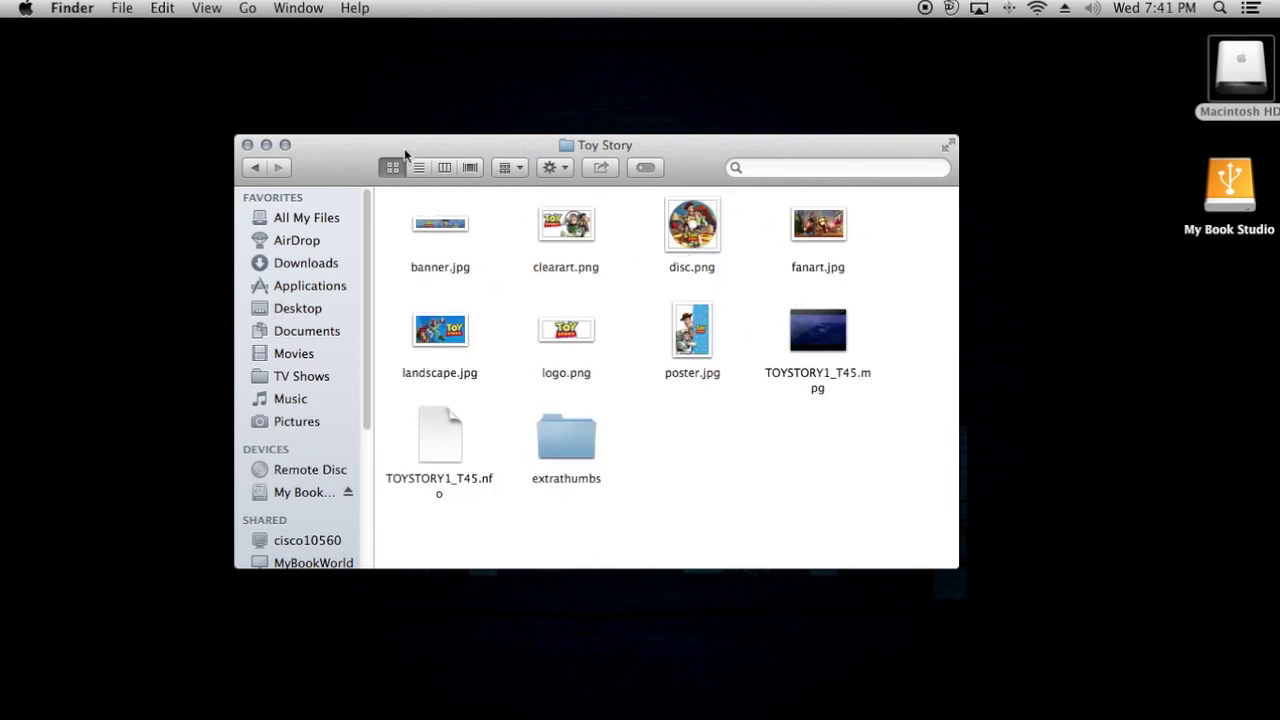
click(257, 168)
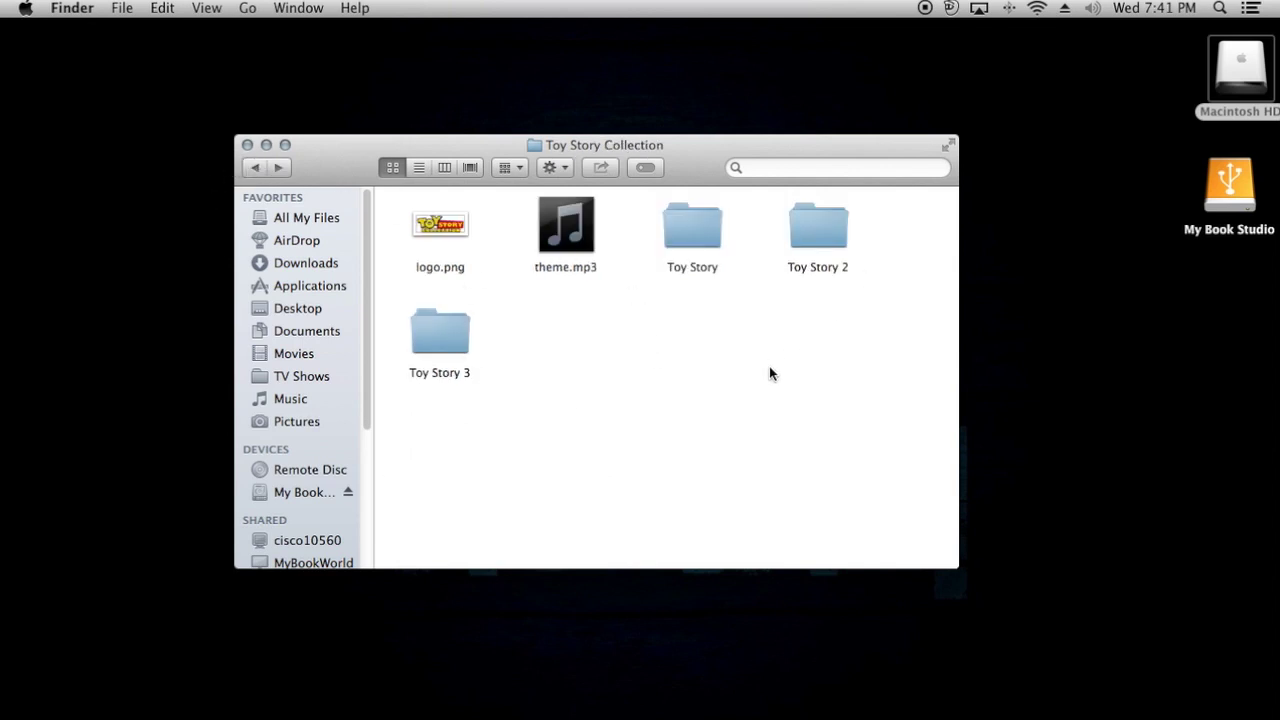
key(ctrl+Up)
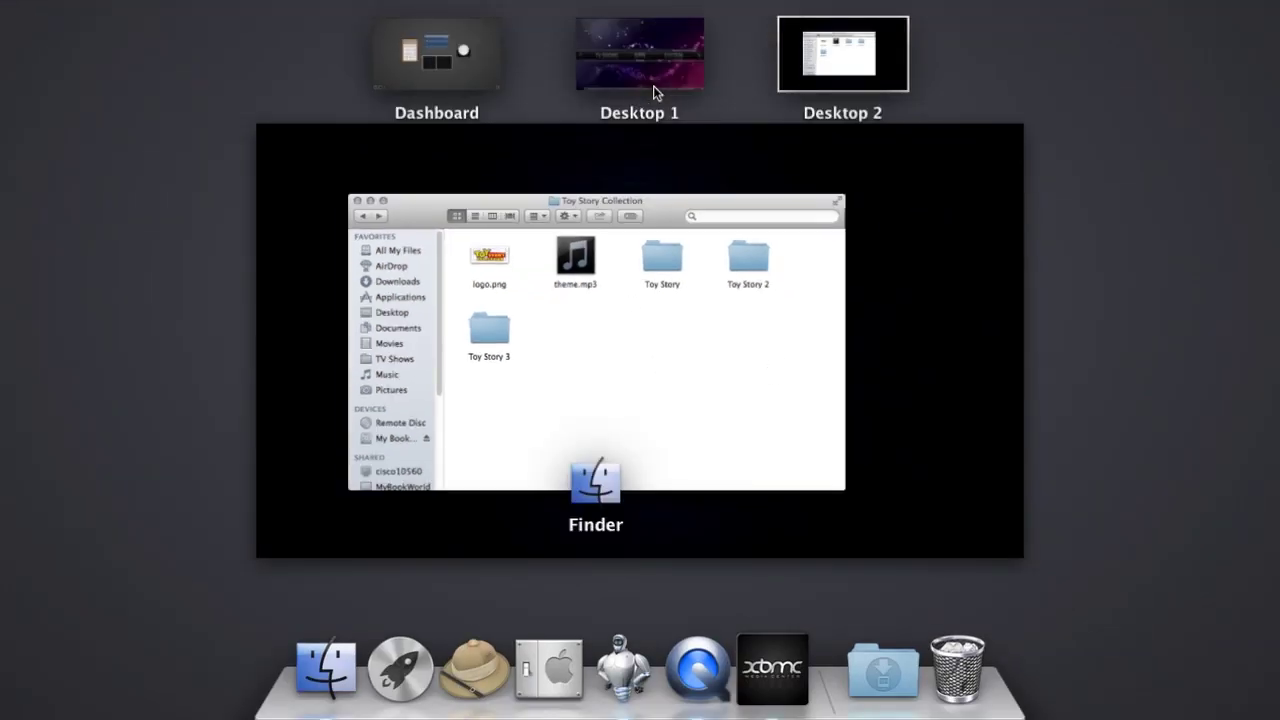
On the XBMC desktop, browse Movies to Toy Story Collection so its theme plays, then open it.
click(655, 92)
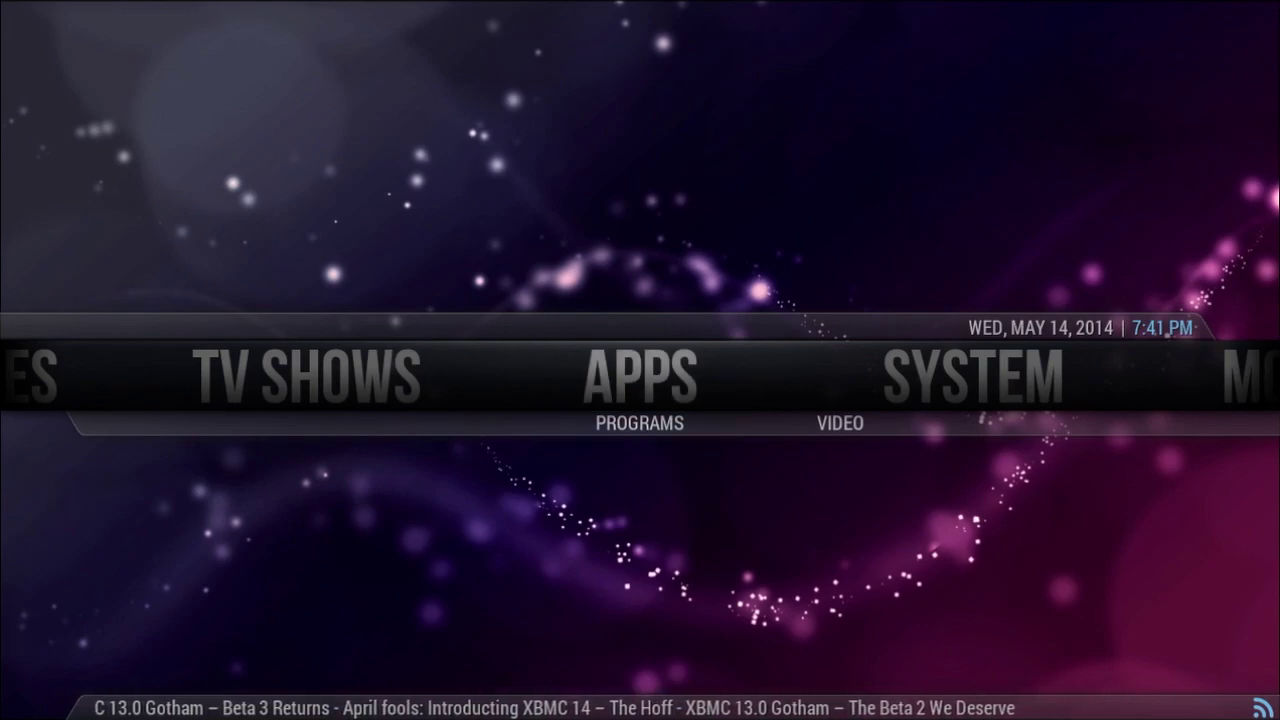
key(Left)
key(Left)
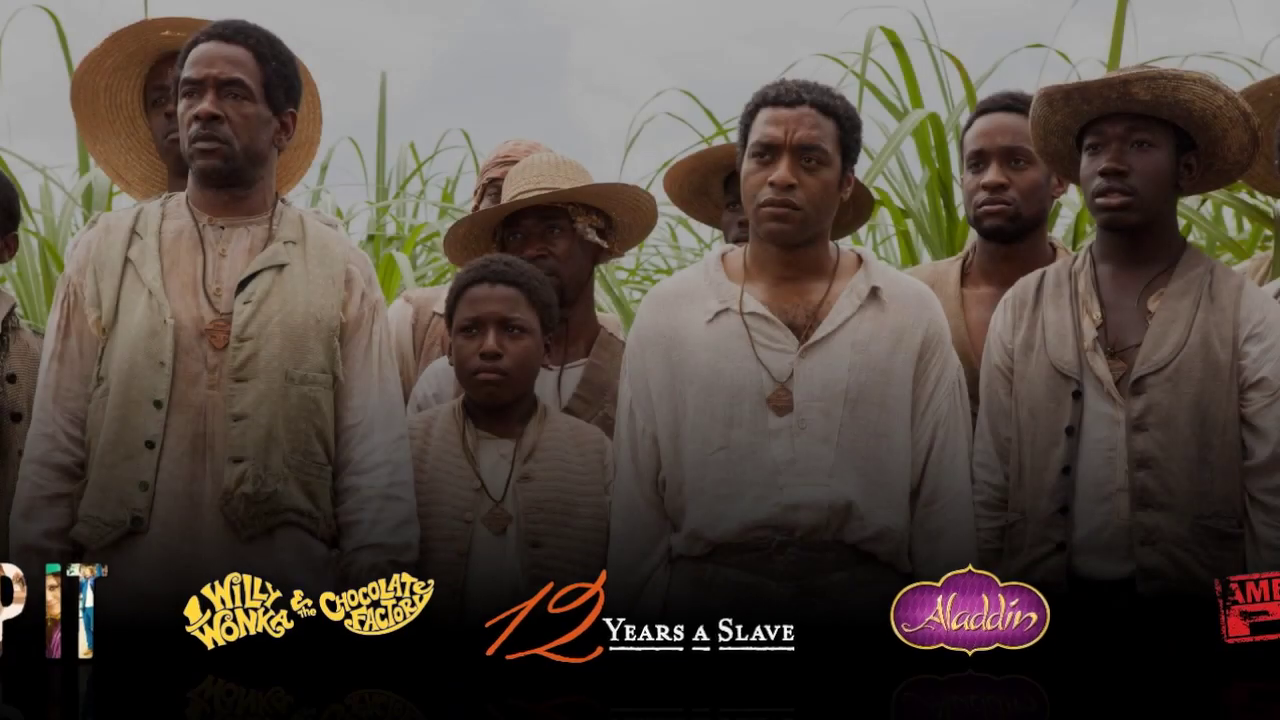
key(Left)
key(Left)
key(Left)
key(Left)
key(Left)
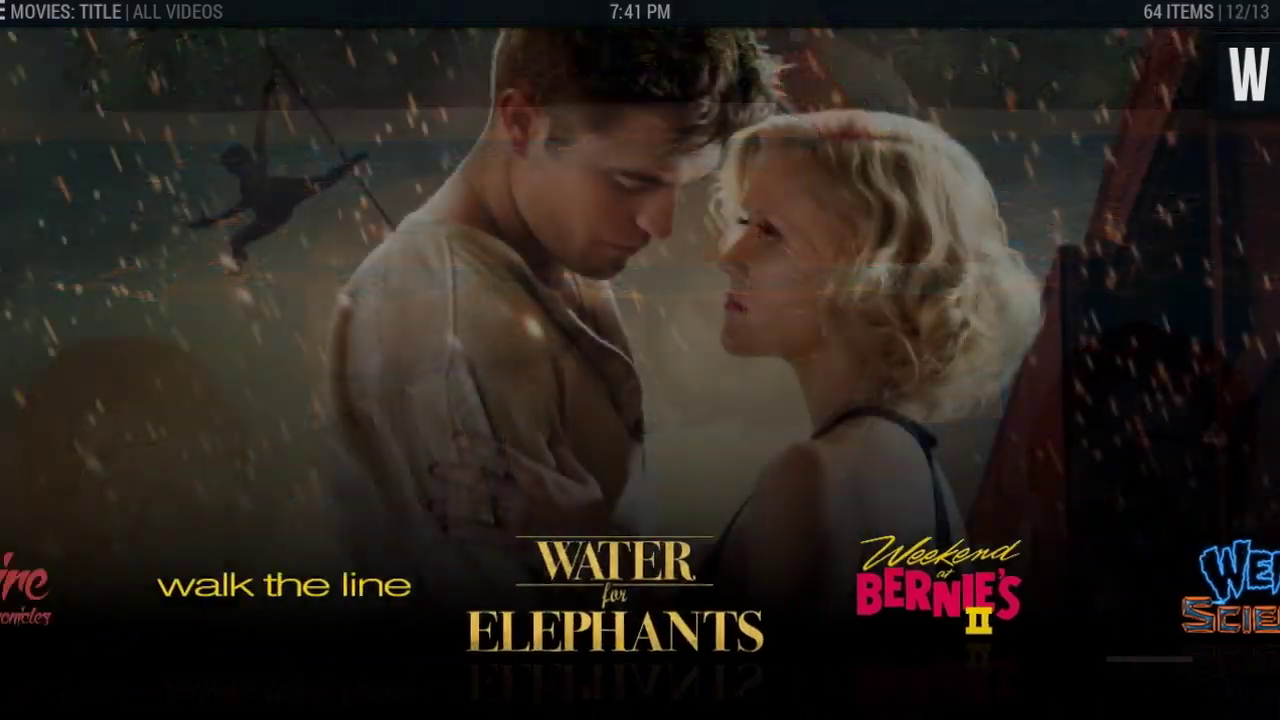
key(Left)
key(Left)
key(Left)
key(Left)
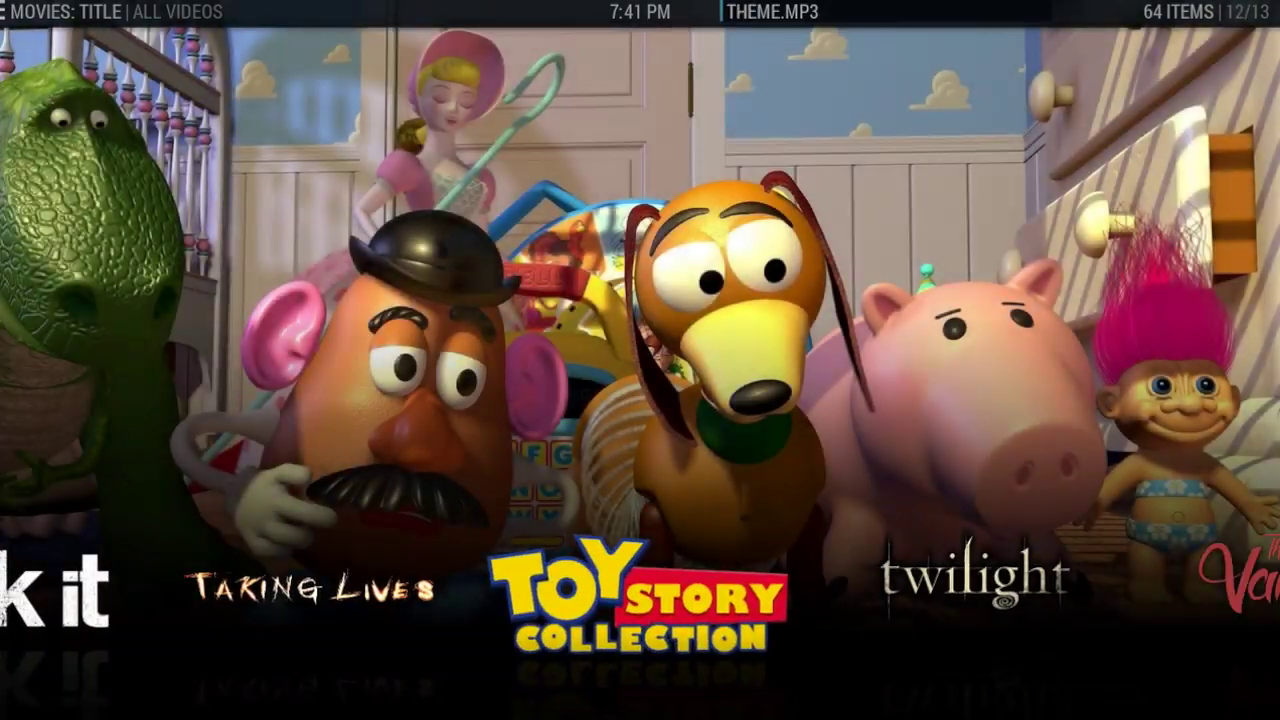
key(Return)
Step through the Toy Story films, back out to XBMC's home menu, and show the desktops overview.
key(Right)
key(Right)
key(Left)
key(BackSpace)
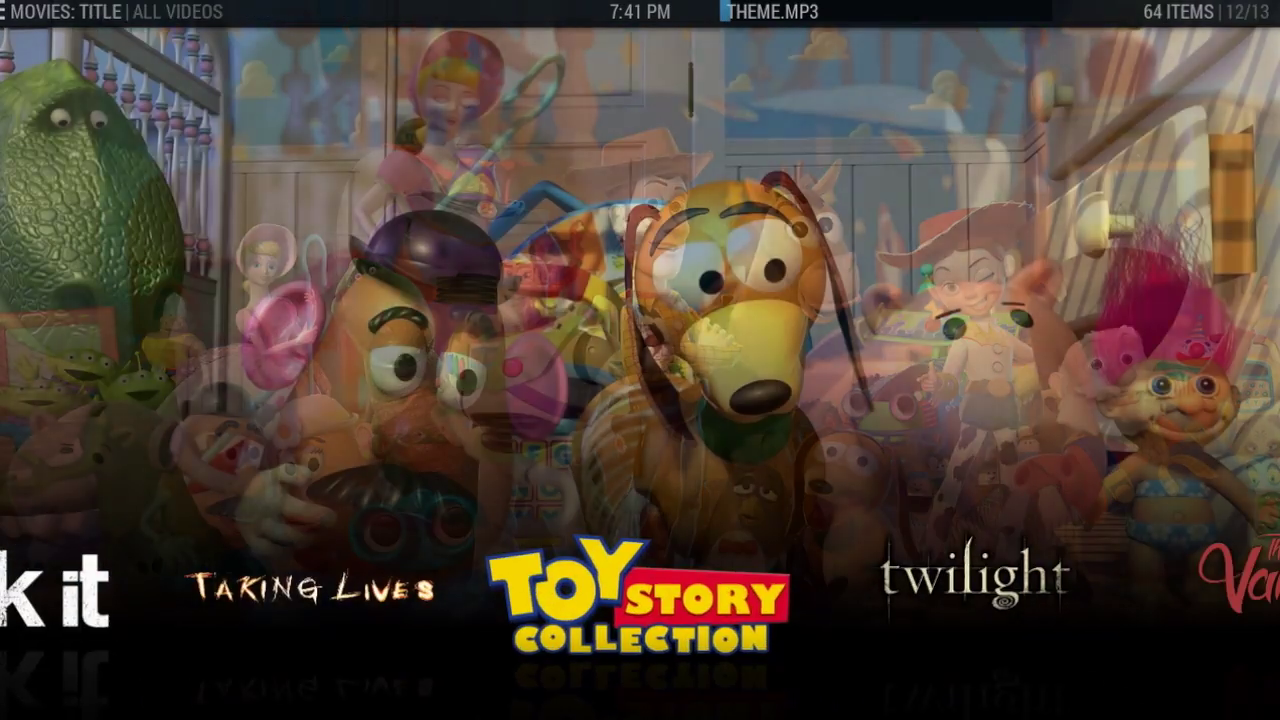
key(Left)
key(Right)
key(BackSpace)
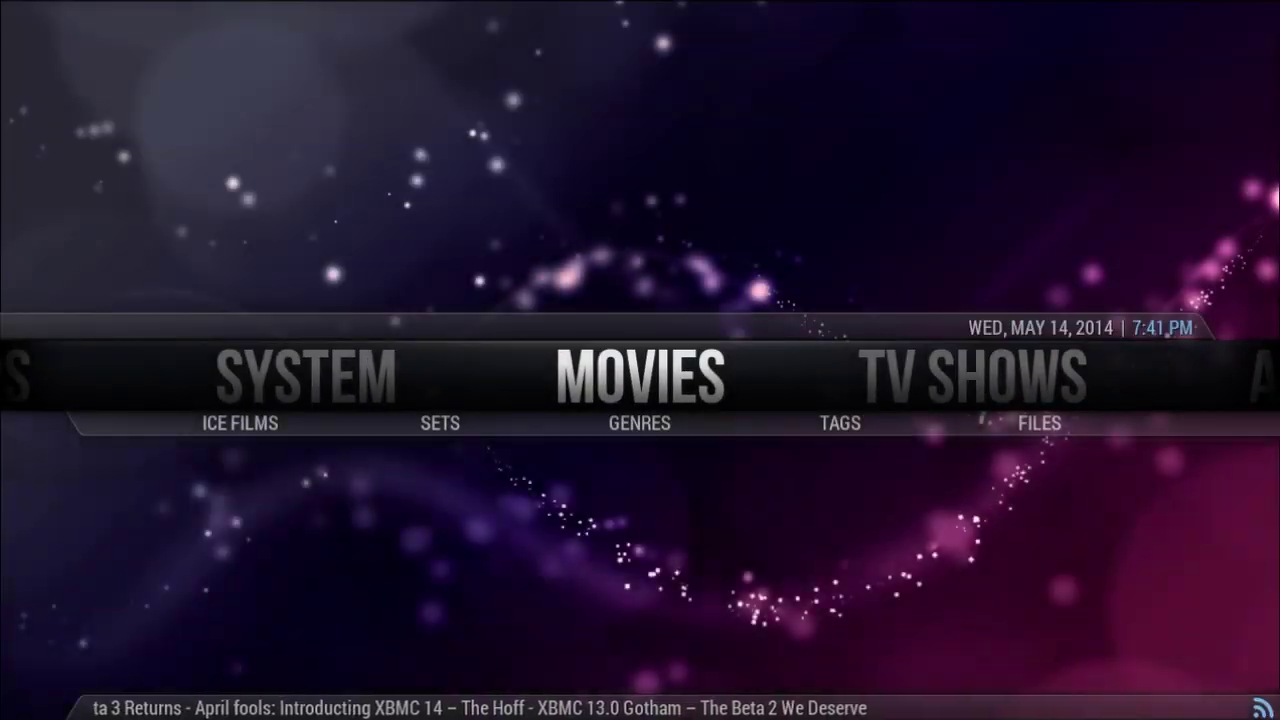
key(ctrl+Up)
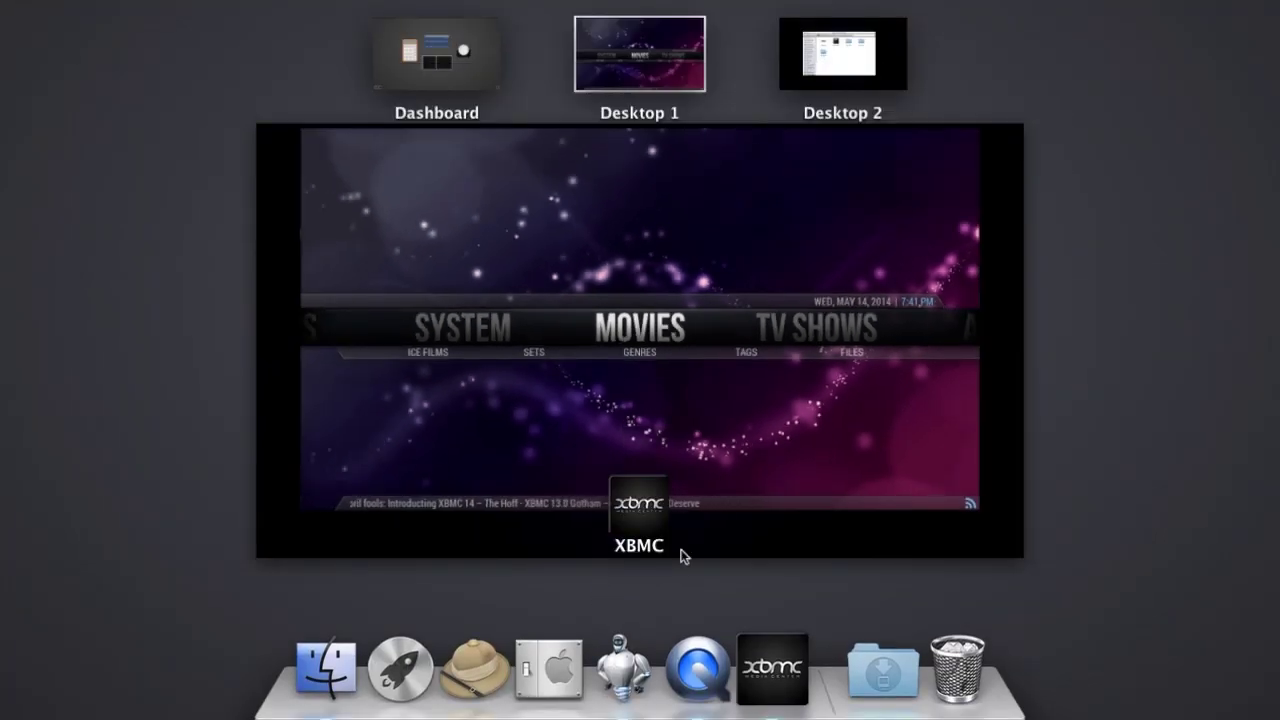
Switch to the Finder desktop and return to the Movies folder.
click(860, 50)
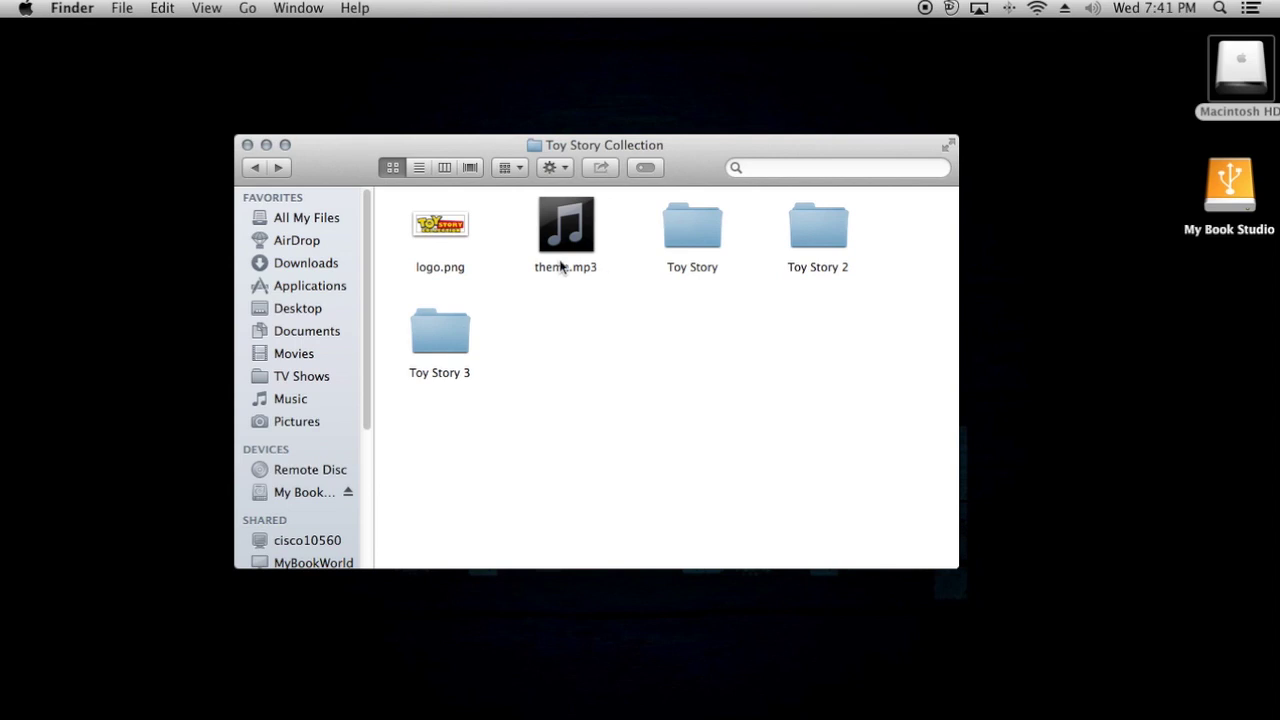
click(563, 332)
click(254, 170)
click(632, 418)
Open the Sister Act Collection folder and move its window slightly higher.
scroll(634, 418, up, 5)
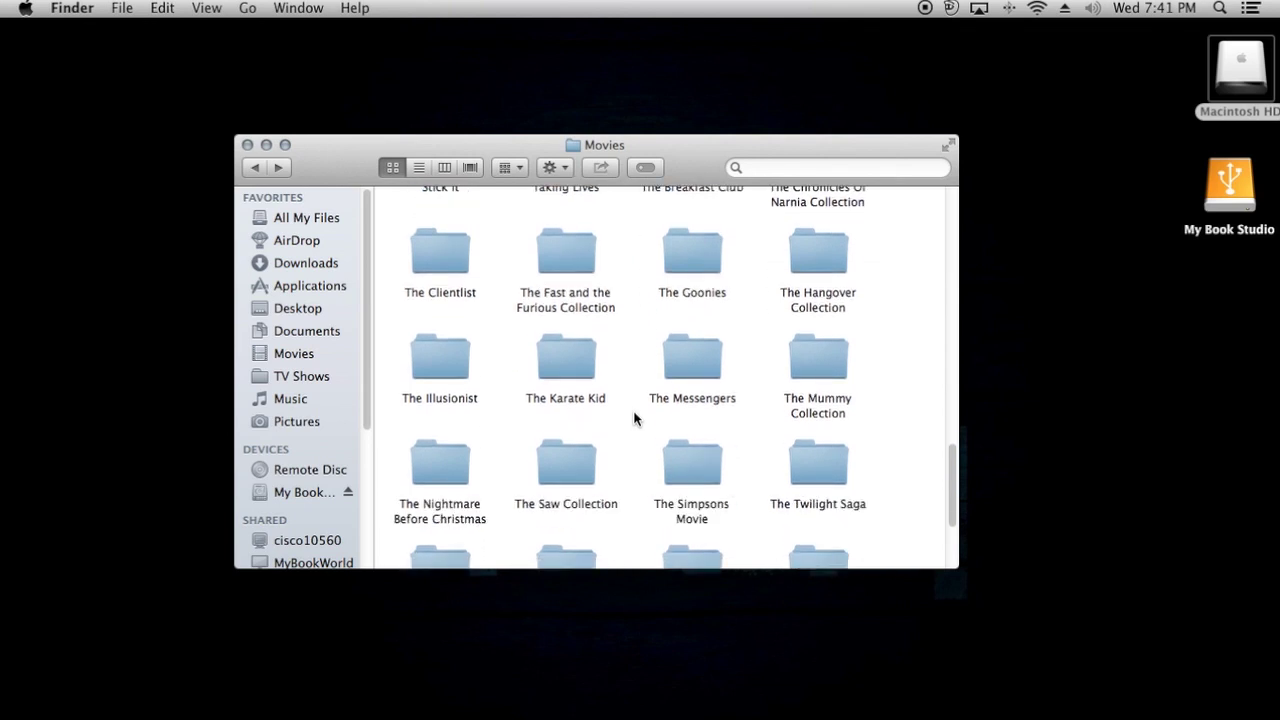
scroll(634, 418, down, 4)
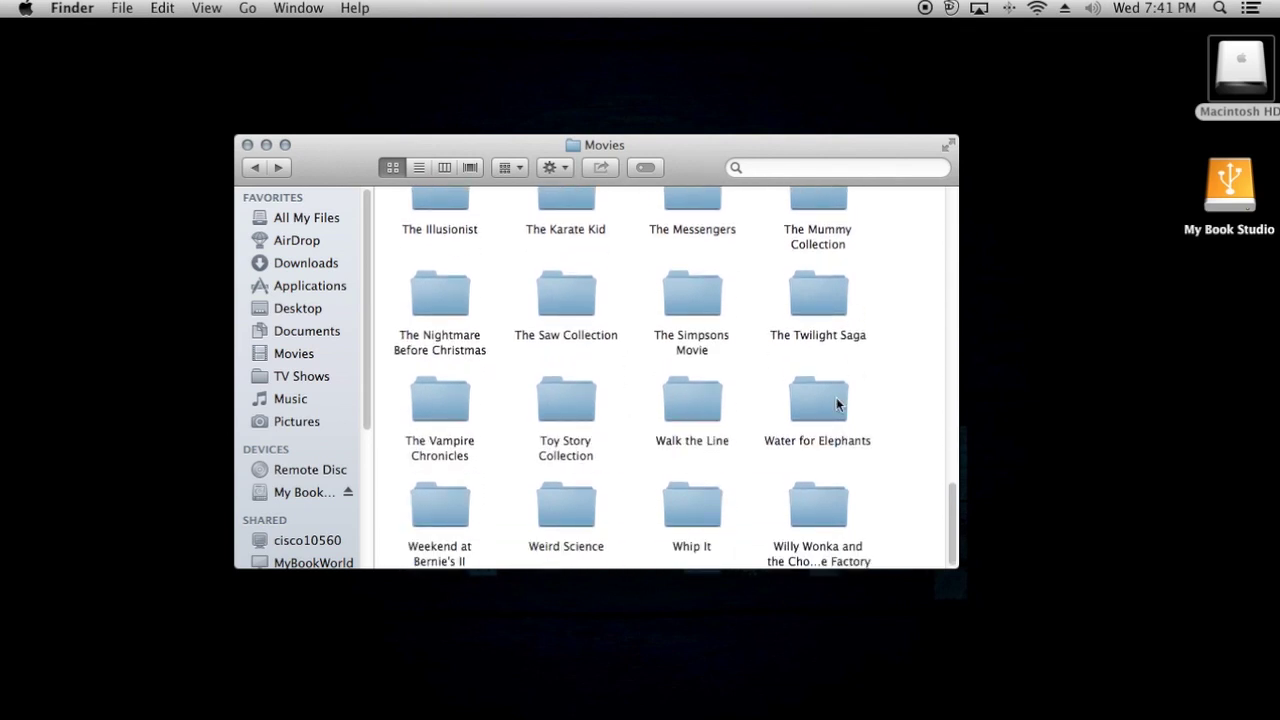
scroll(624, 452, up, 3)
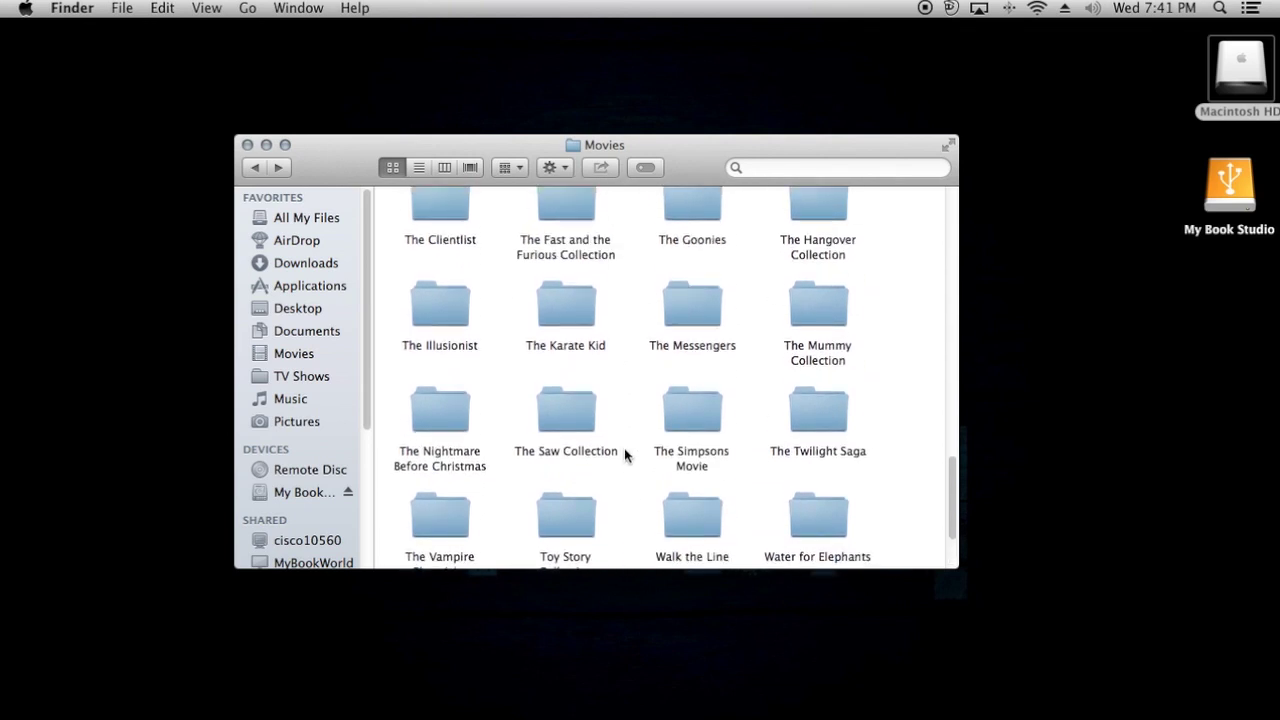
scroll(624, 452, up, 6)
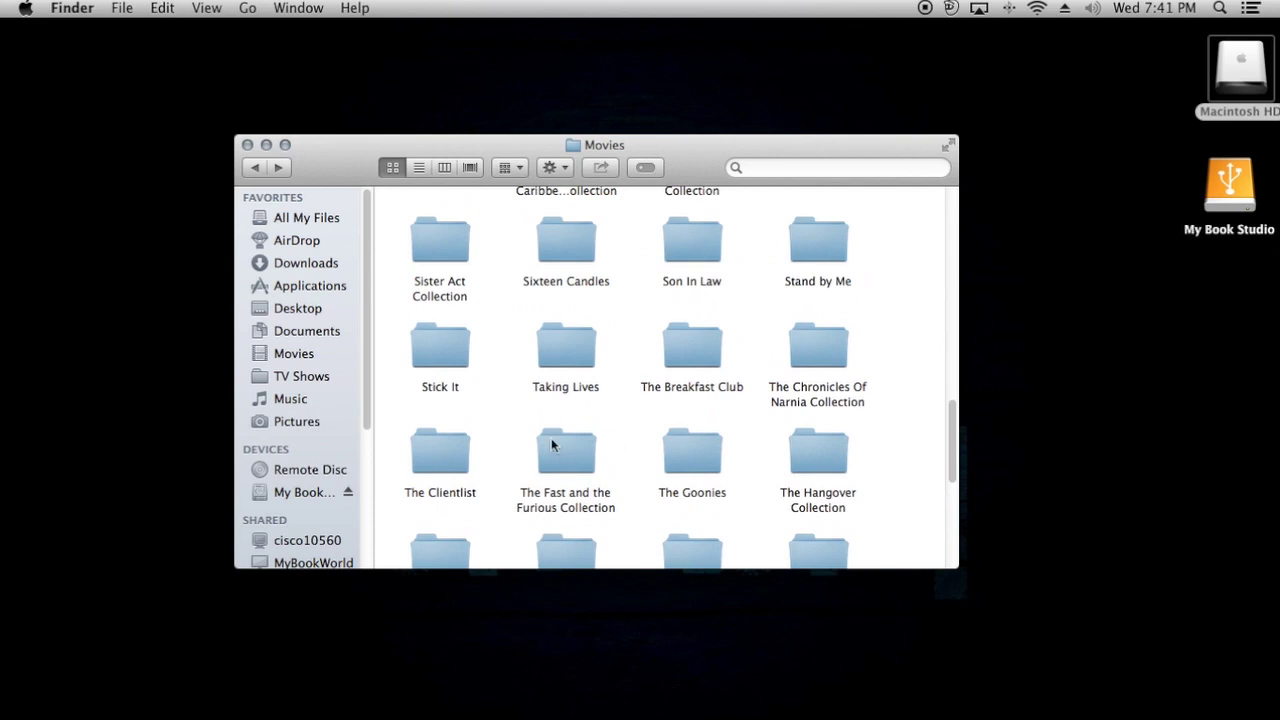
scroll(770, 320, up, 1)
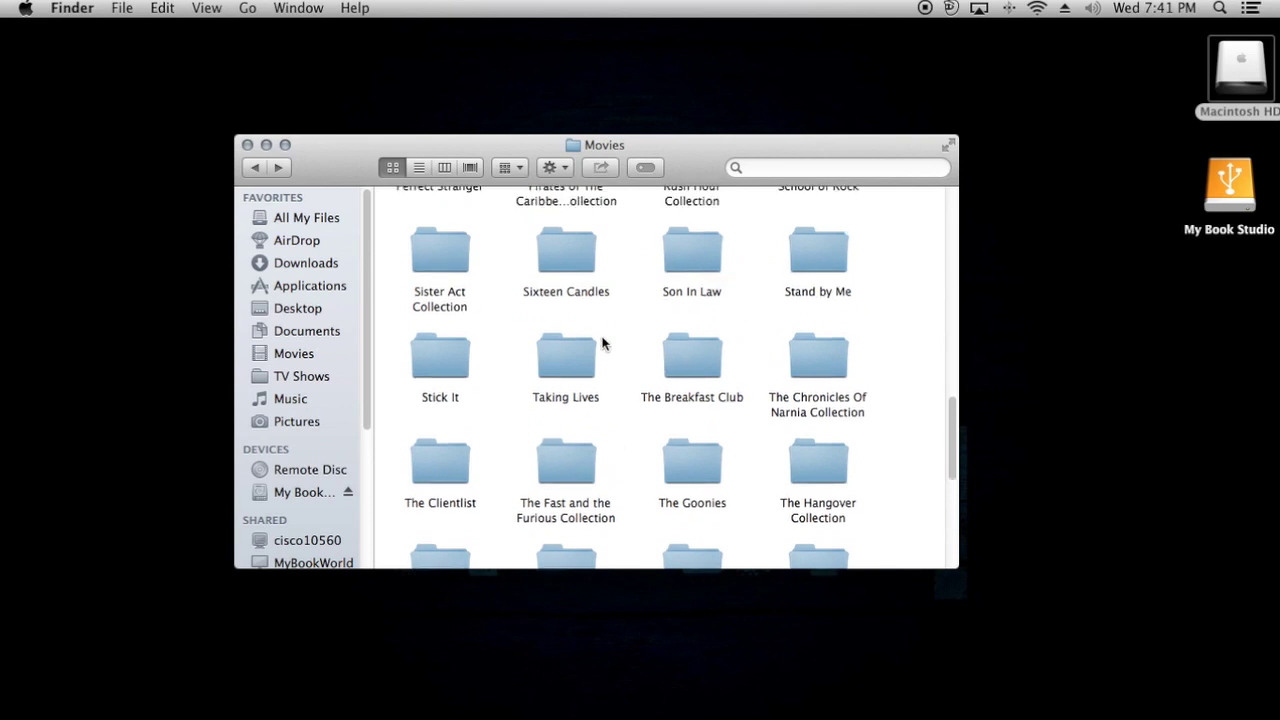
double_click(446, 257)
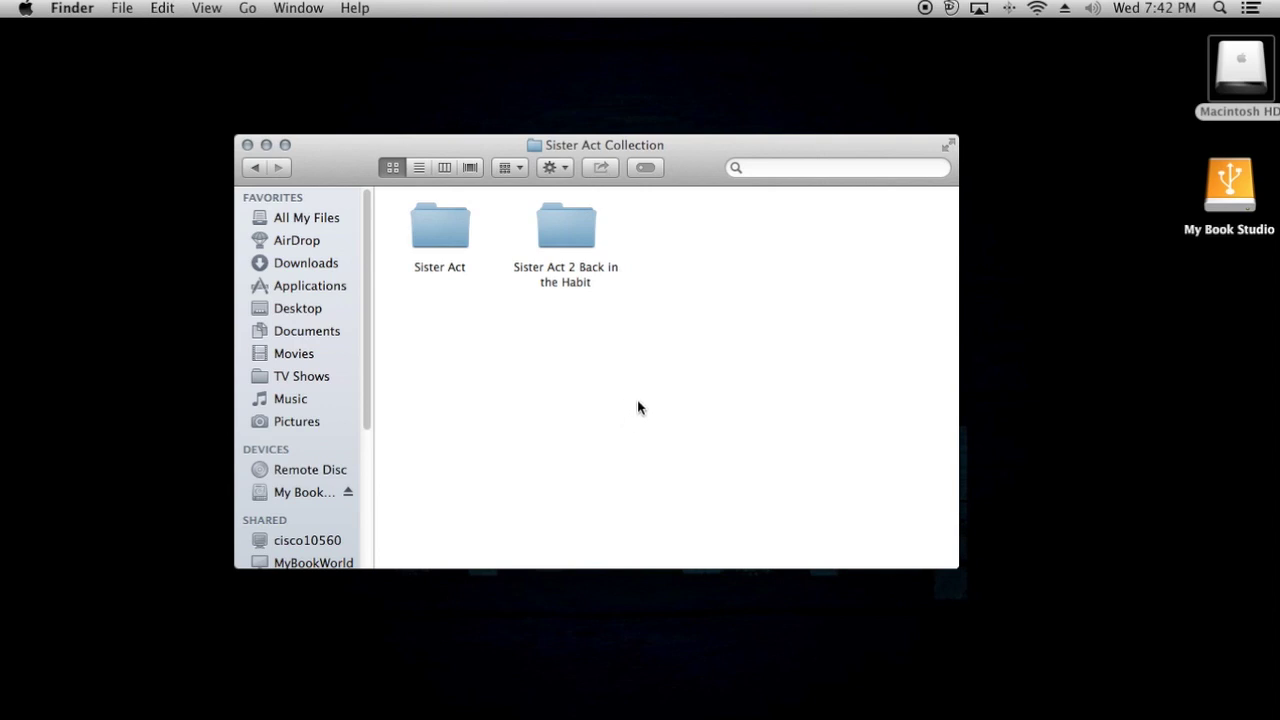
drag(688, 170, 691, 144)
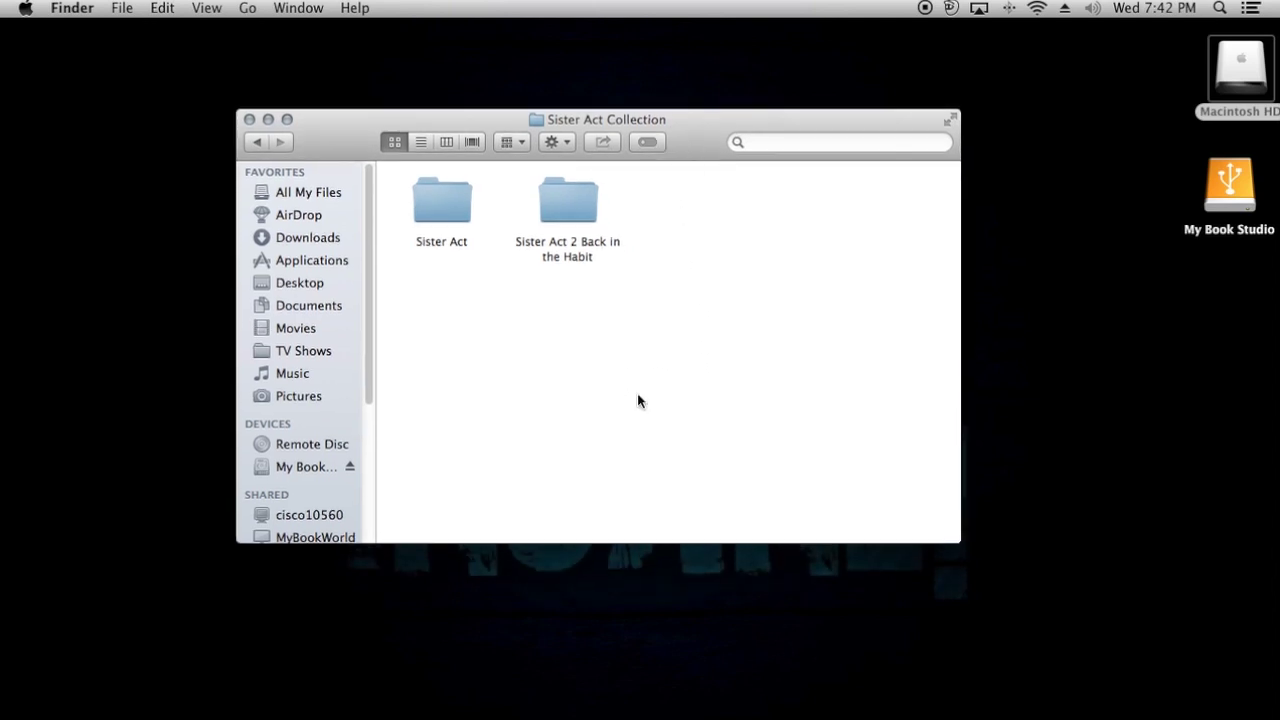
Close the Sister Act Collection Finder window and bring up the Dock.
click(250, 120)
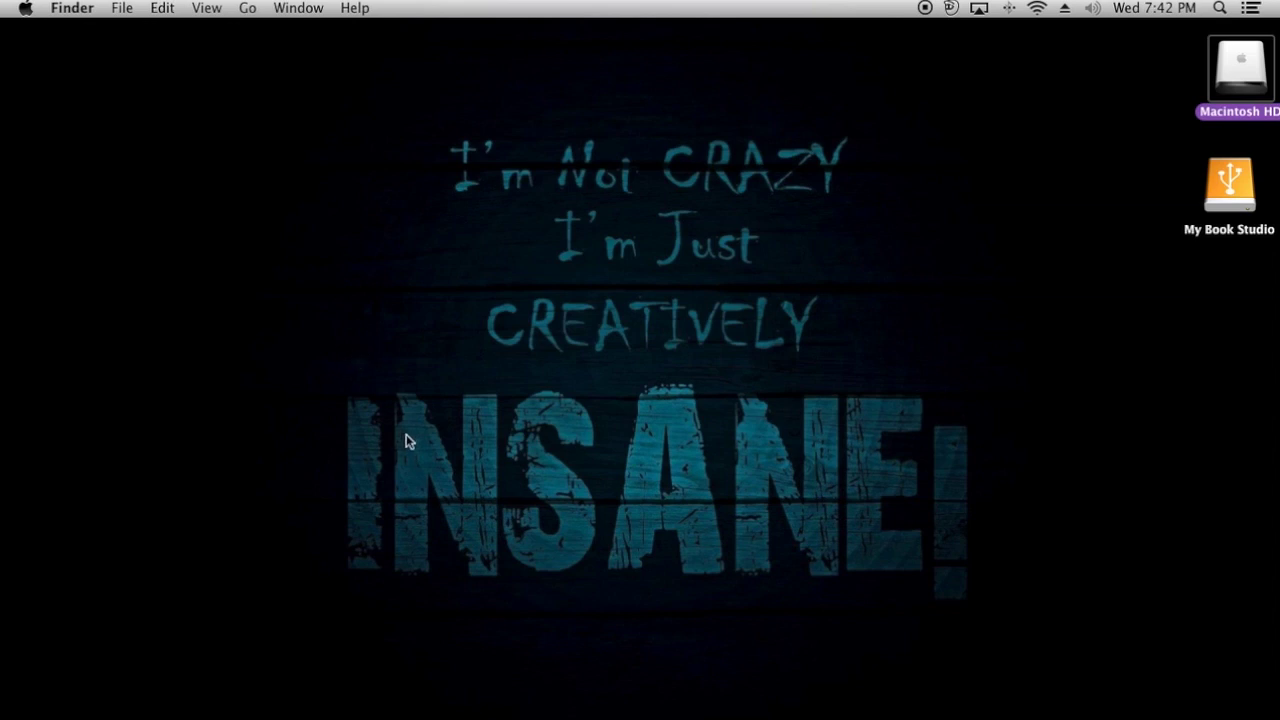
mouse_move(537, 712)
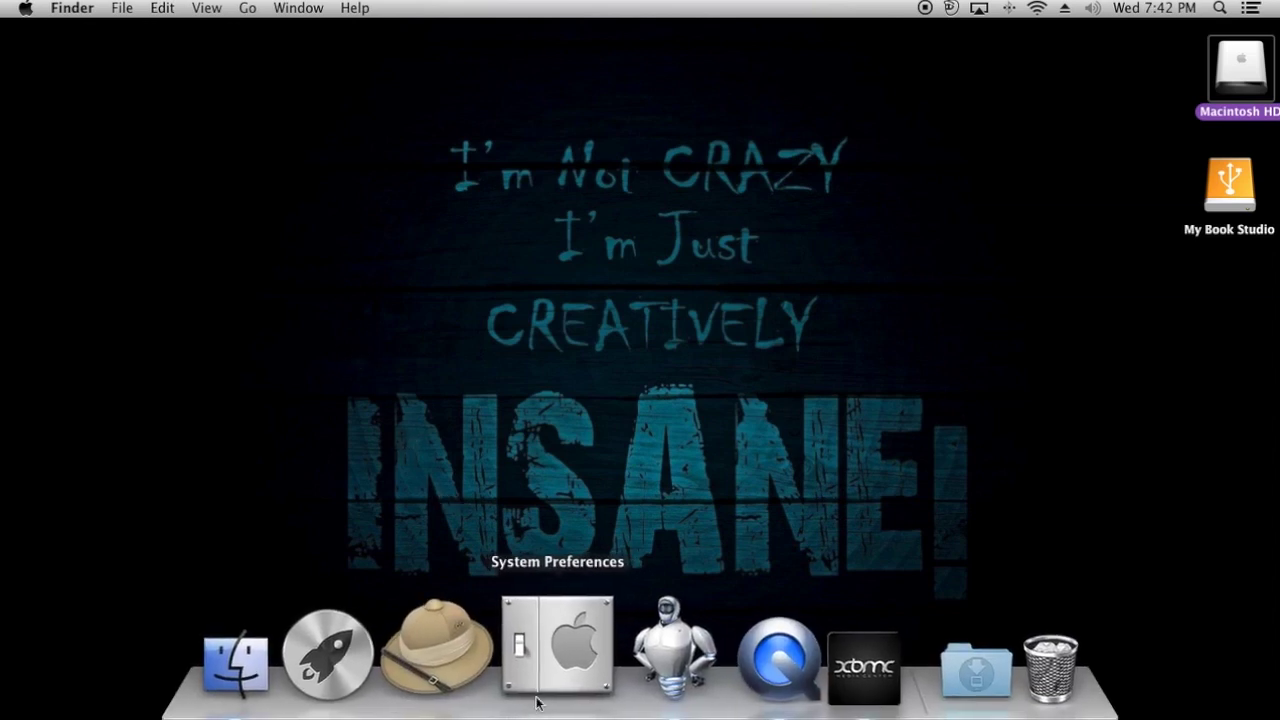